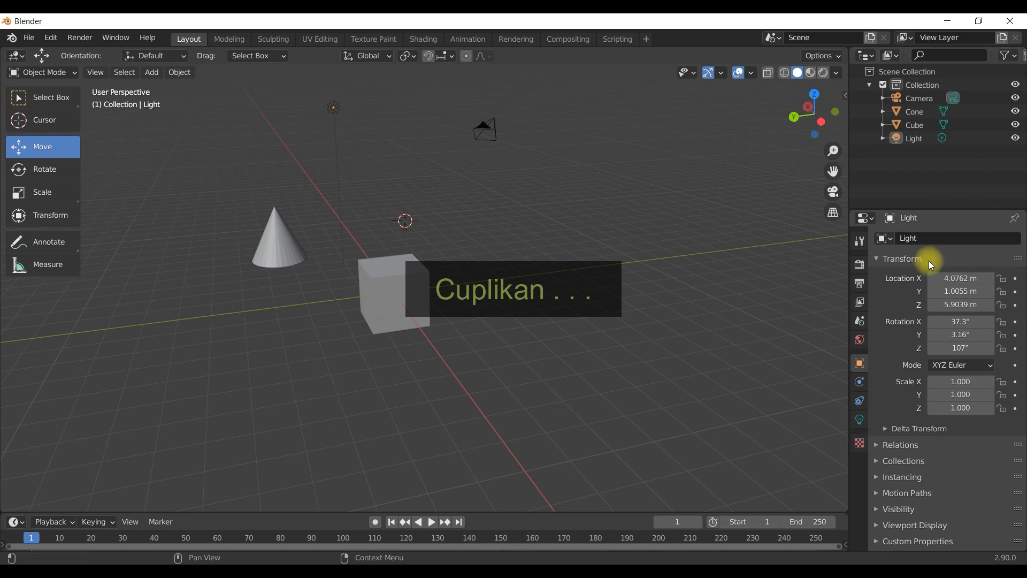
{"action": "left_click_drag", "start_coordinate": [337, 512], "coordinate": [339, 477]}
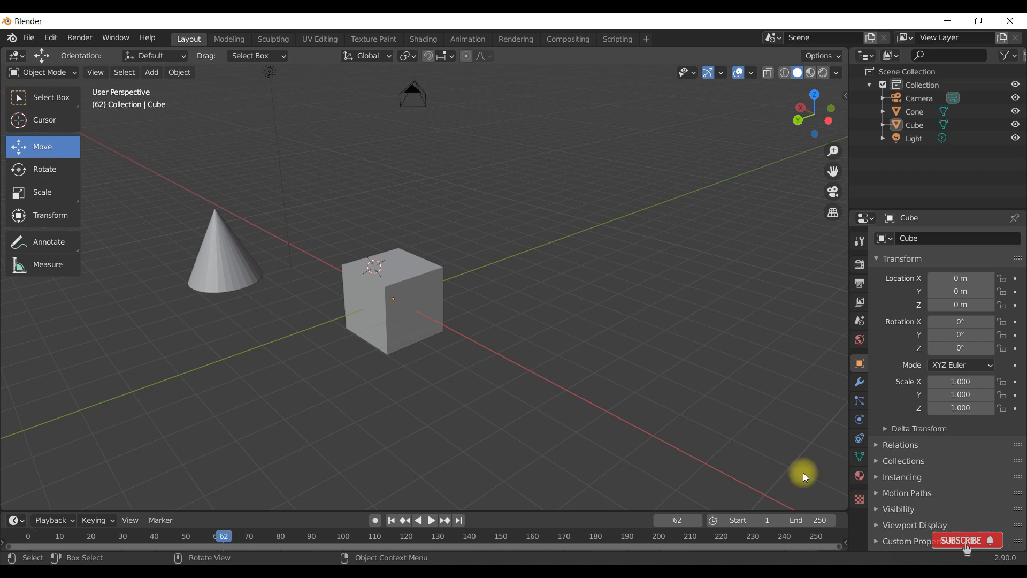
{"action": "key", "text": "F9"}
{"action": "key", "text": "F9"}
{"action": "key", "text": "F9"}
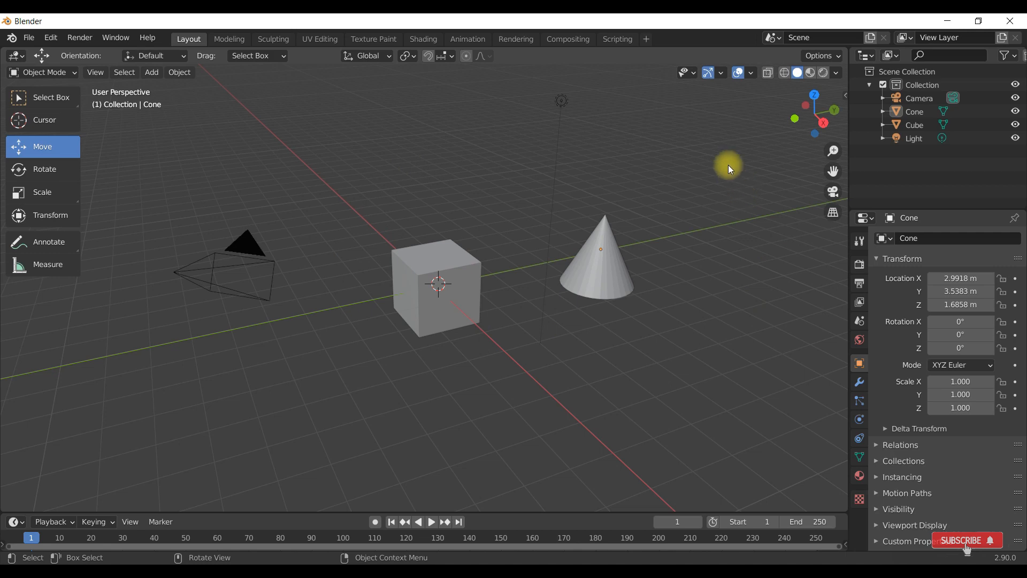
- Hide the Mesh object type in the viewport and make it visible again
{"action": "left_click", "coordinate": [693, 74]}
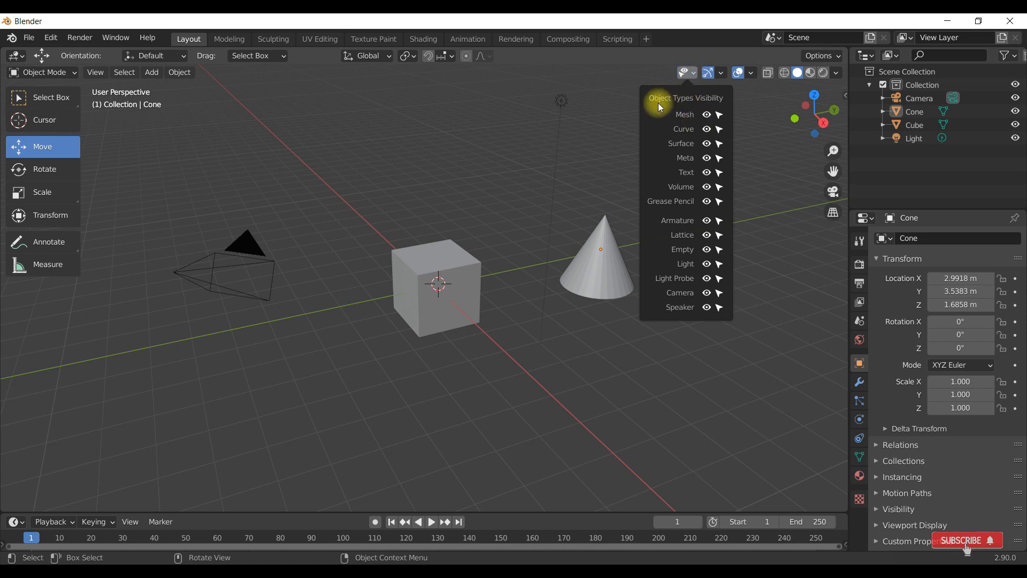
{"action": "left_click", "coordinate": [707, 116]}
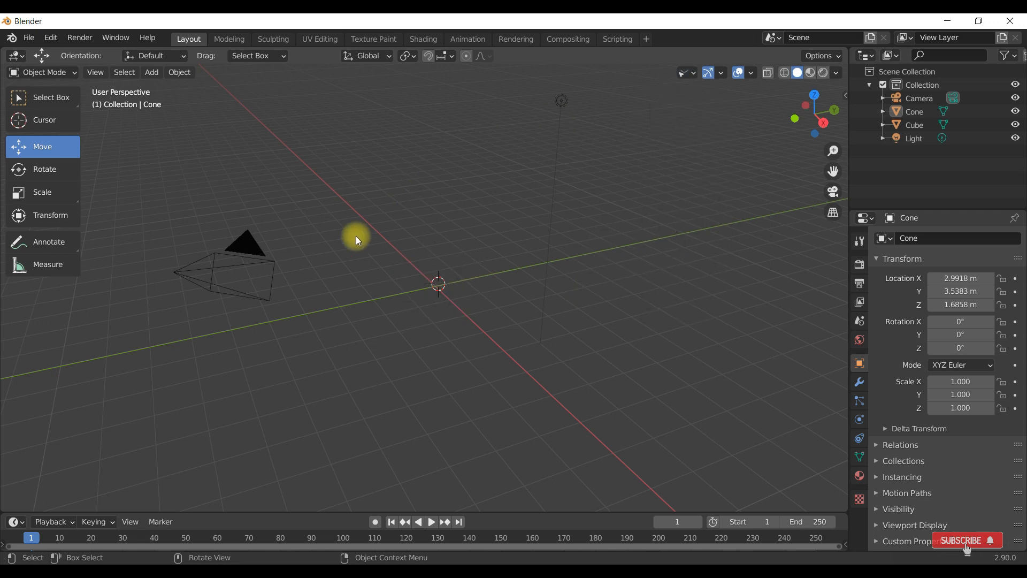
{"action": "left_click", "coordinate": [695, 73]}
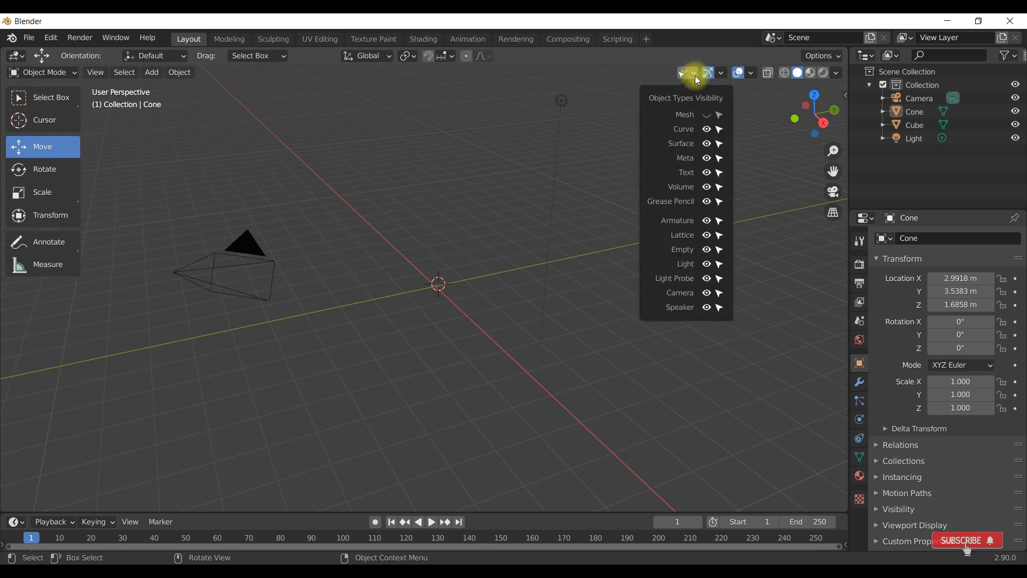
{"action": "left_click", "coordinate": [707, 116]}
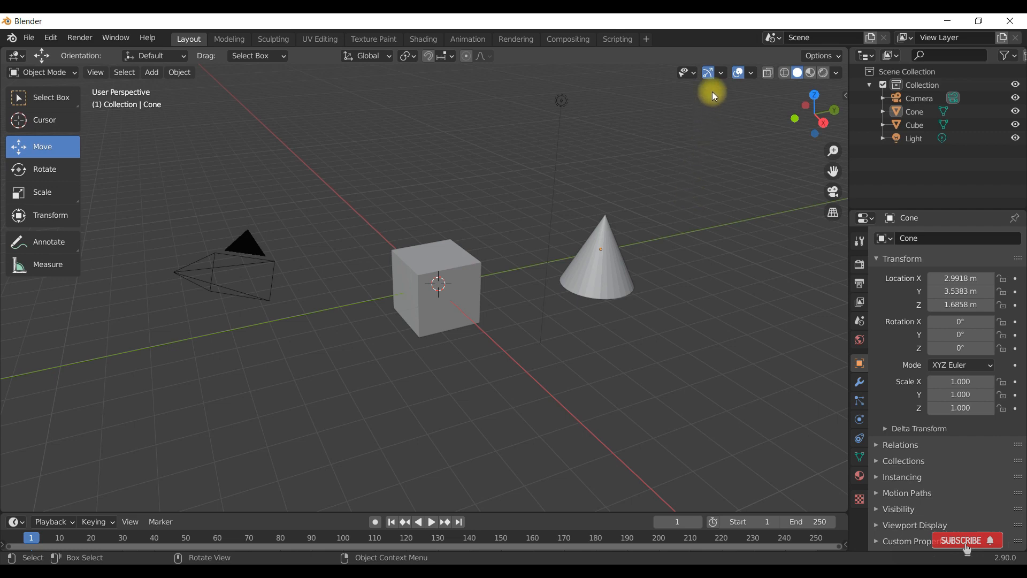
- Toggle the Text object type's visibility off and back on, and review the object types visibility list
{"action": "left_click", "coordinate": [693, 74]}
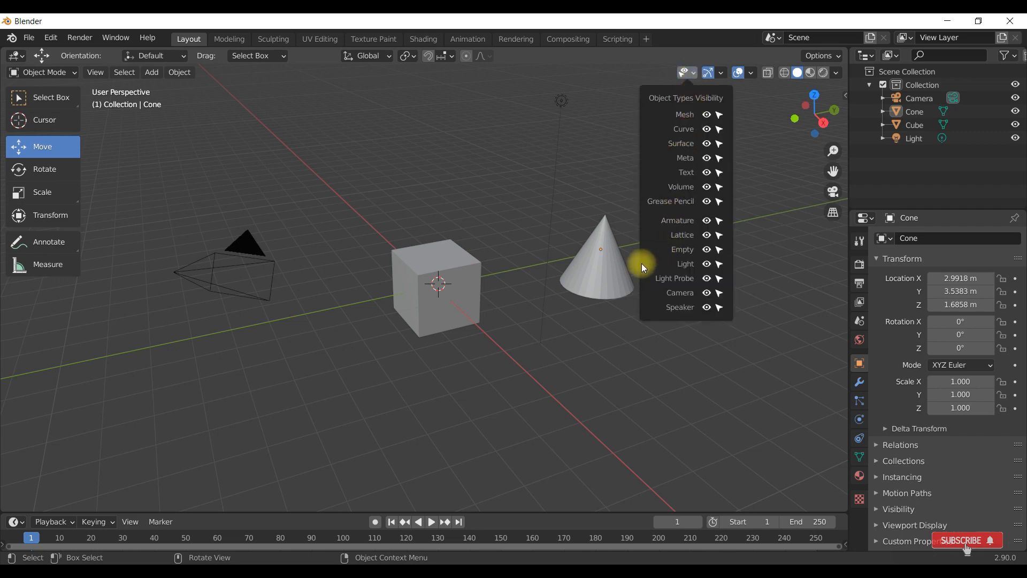
{"action": "left_click", "coordinate": [693, 81]}
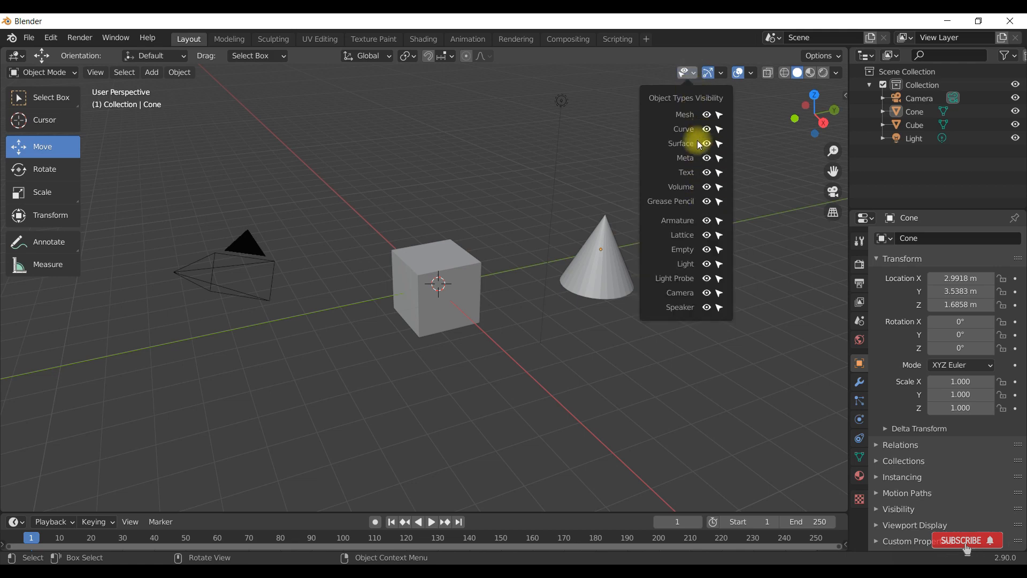
{"action": "left_click", "coordinate": [706, 173]}
{"action": "left_click", "coordinate": [706, 173]}
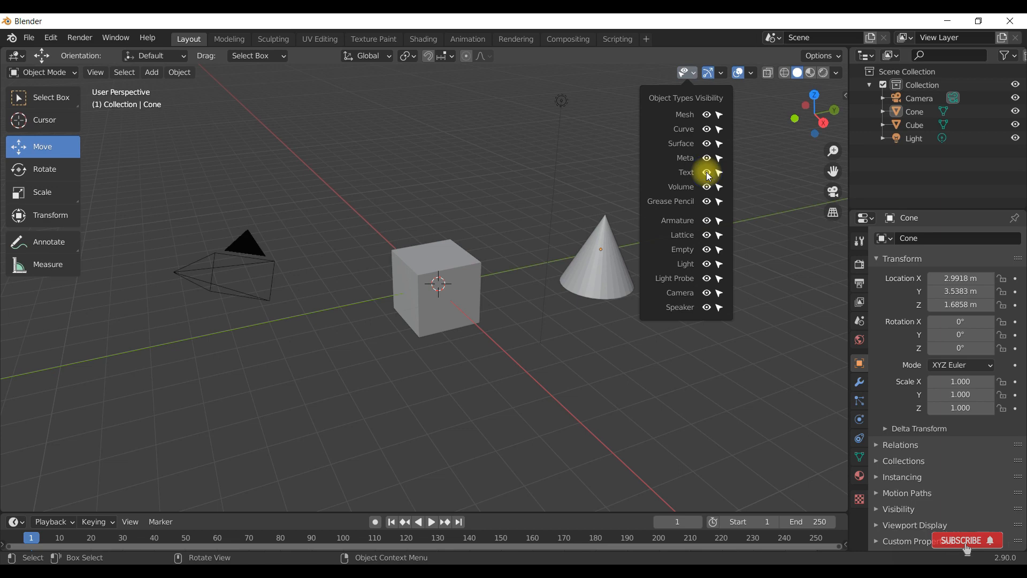
{"action": "left_click", "coordinate": [706, 173]}
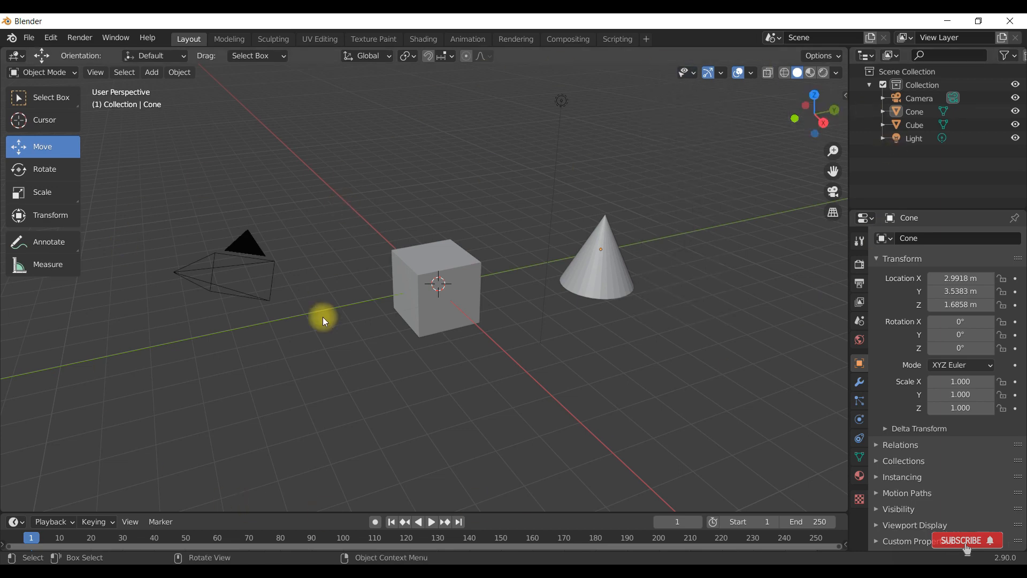
{"action": "left_click", "coordinate": [694, 72]}
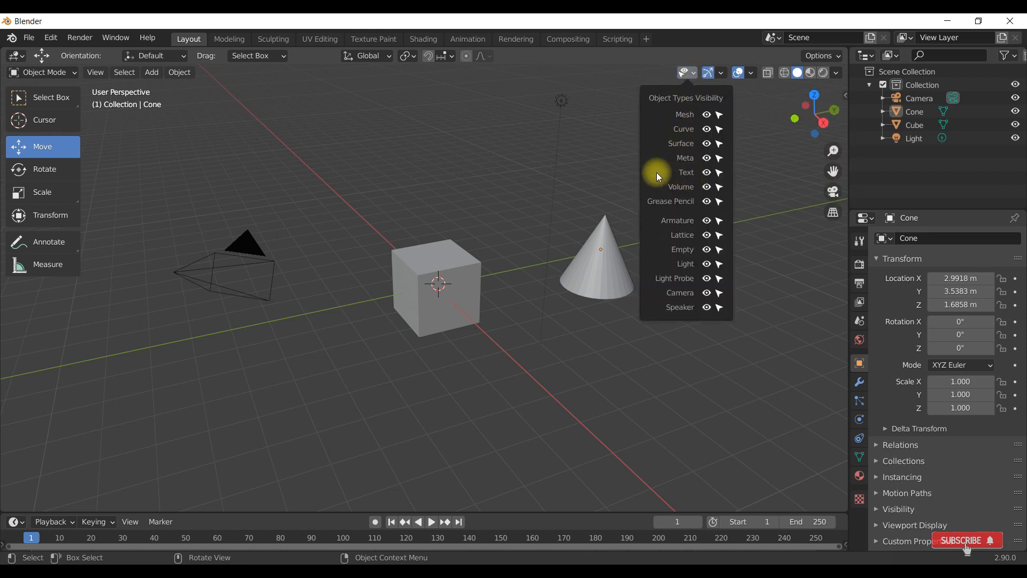
{"action": "left_click", "coordinate": [614, 149]}
{"action": "key", "text": "F9"}
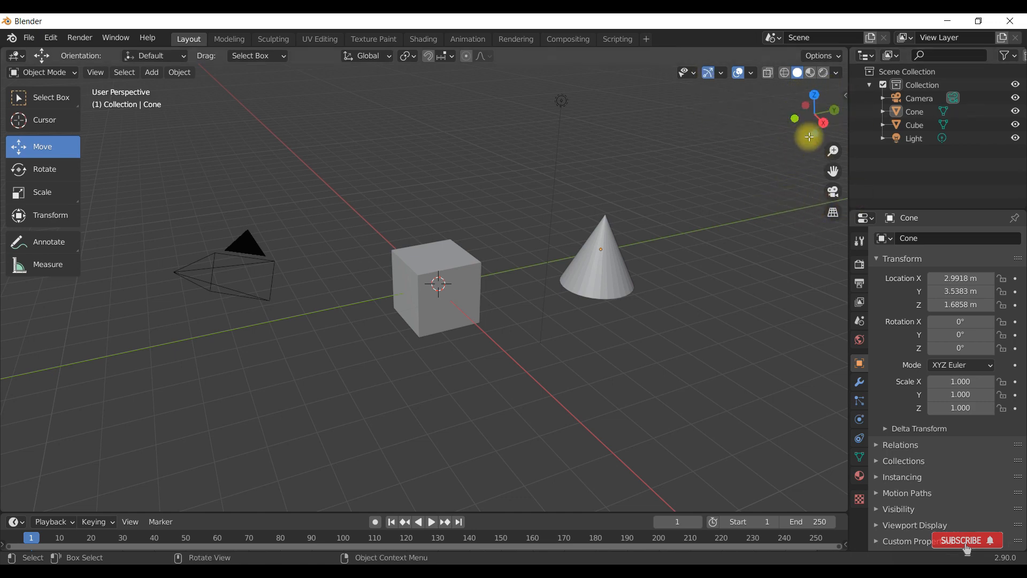
- Turn the viewport gizmos off and on again, and do the same with the viewport overlays
{"action": "left_click", "coordinate": [708, 73]}
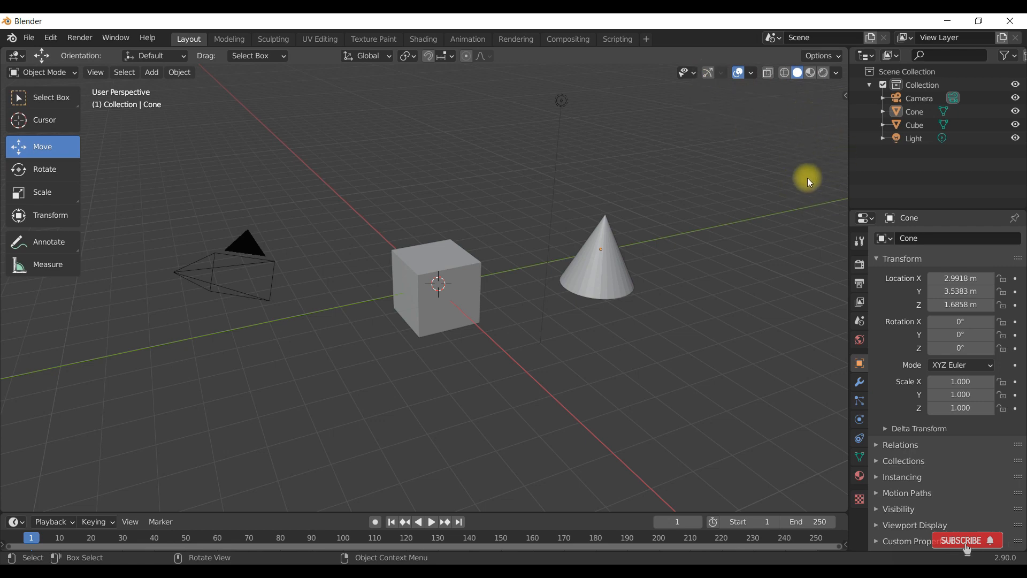
{"action": "left_click", "coordinate": [709, 74]}
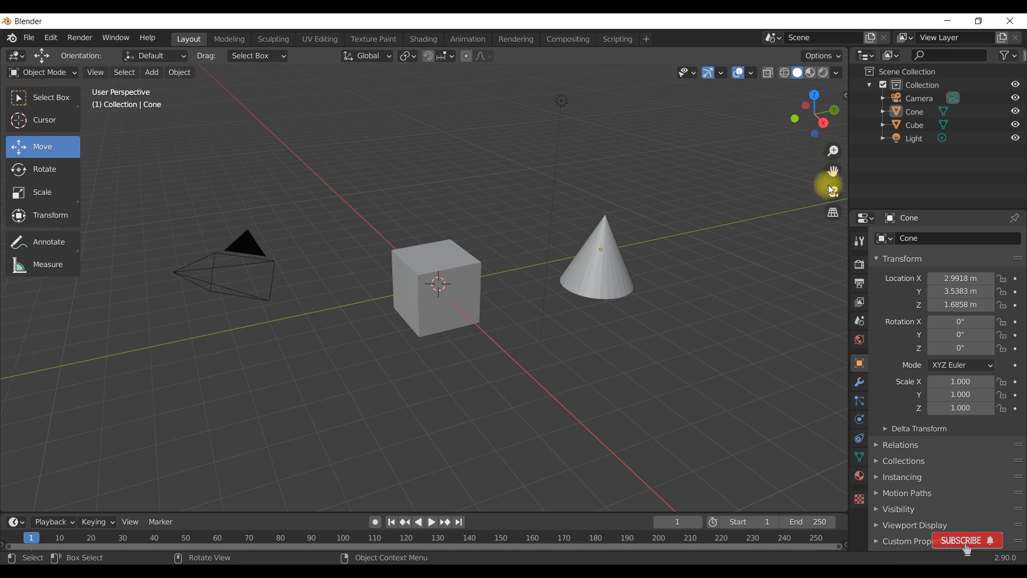
{"action": "left_click", "coordinate": [739, 74]}
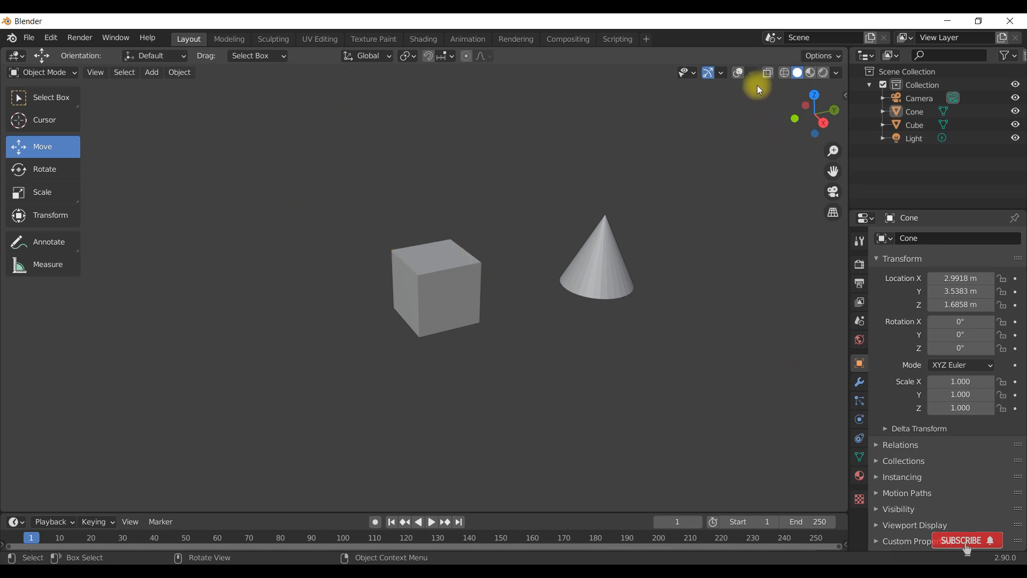
{"action": "left_click", "coordinate": [737, 74]}
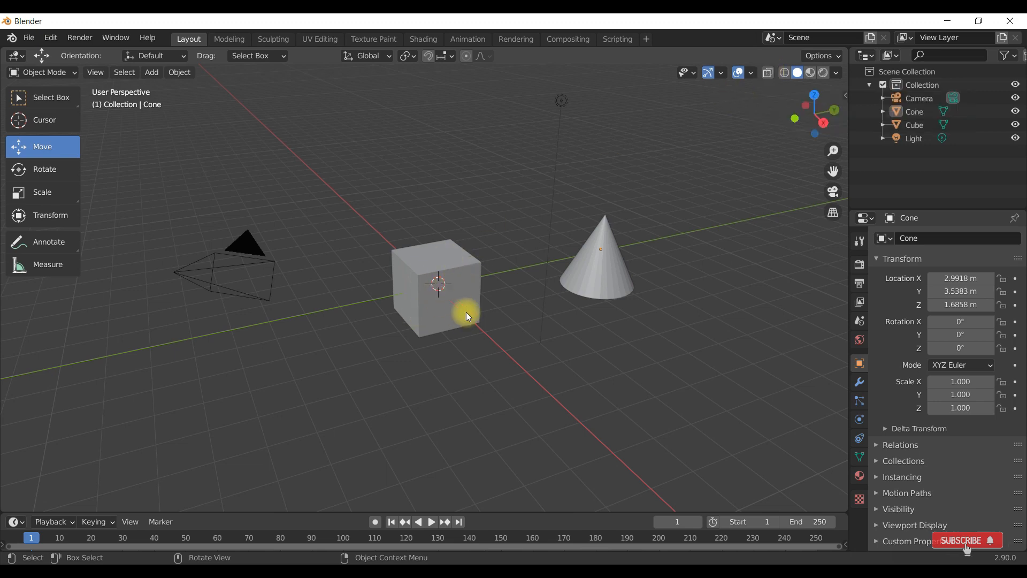
- Toggle X-ray on and off, and preview Wireframe, Solid, Material Preview and Rendered shading before returning to Solid
{"action": "left_click", "coordinate": [769, 74]}
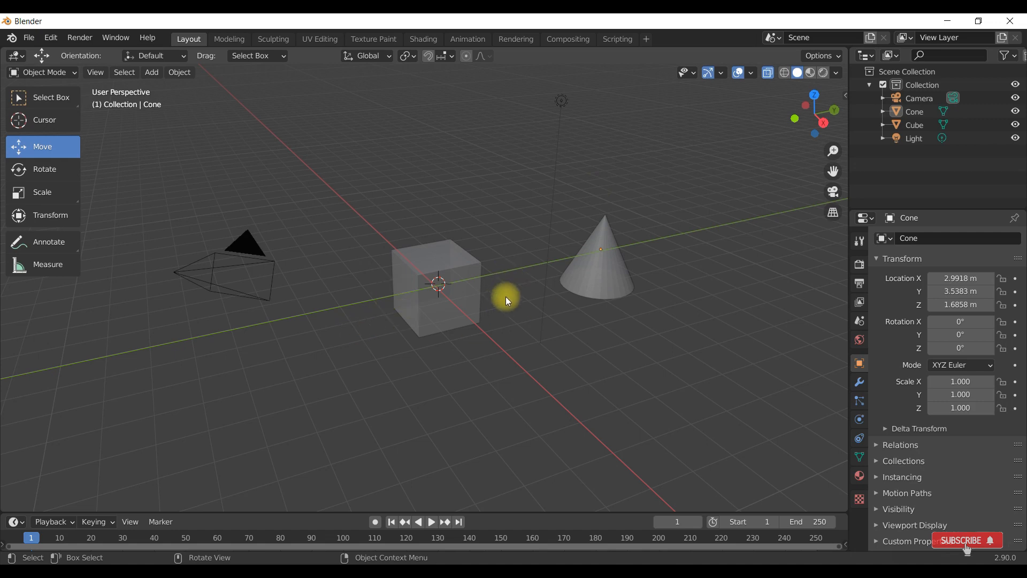
{"action": "left_click", "coordinate": [769, 74]}
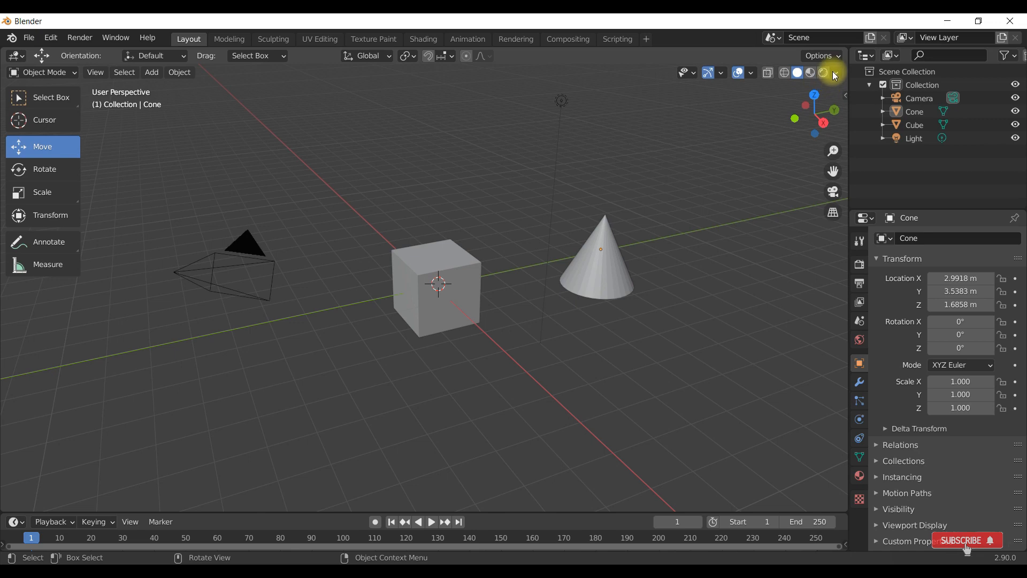
{"action": "left_click", "coordinate": [785, 73]}
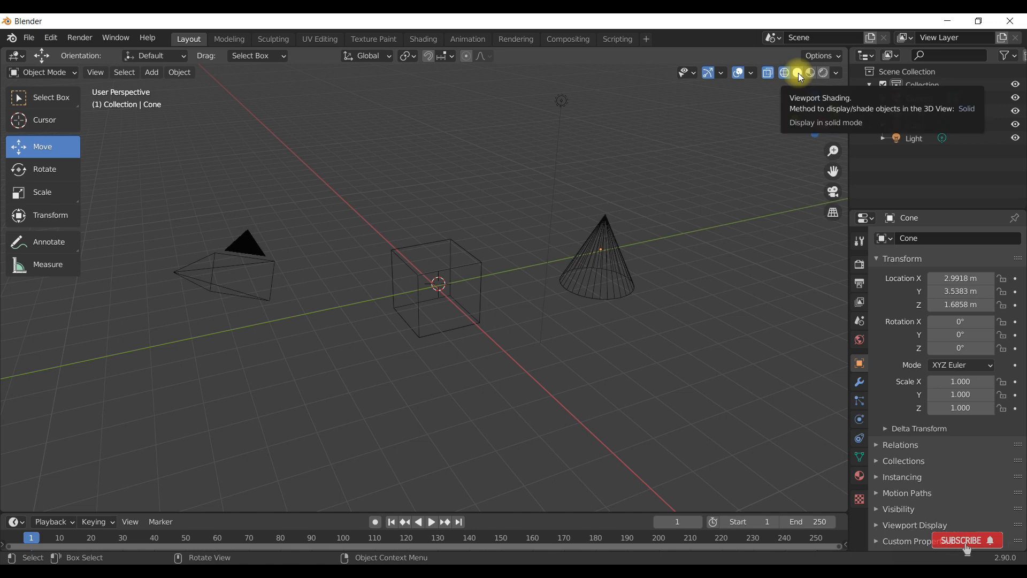
{"action": "left_click", "coordinate": [799, 74]}
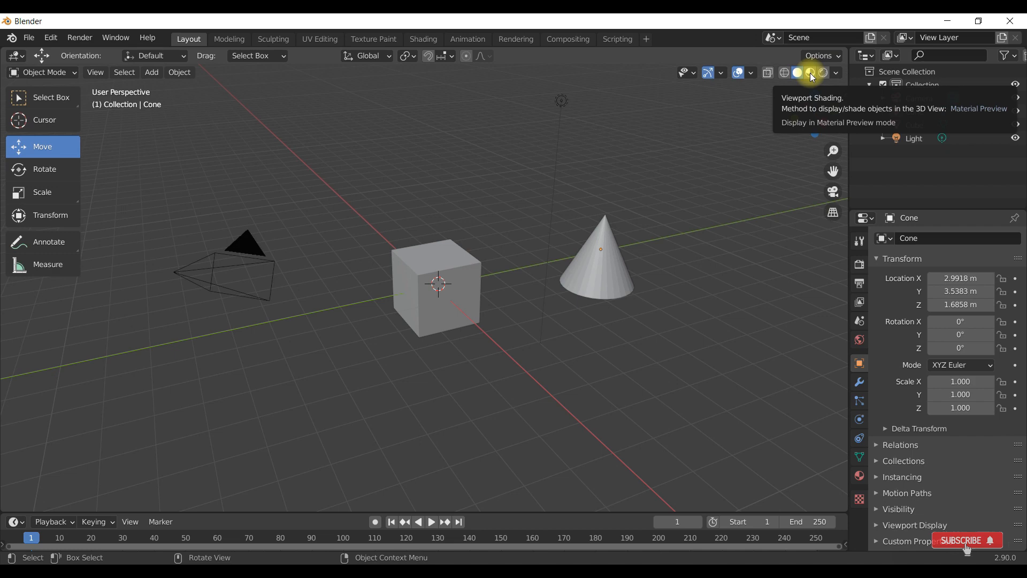
{"action": "left_click", "coordinate": [811, 74]}
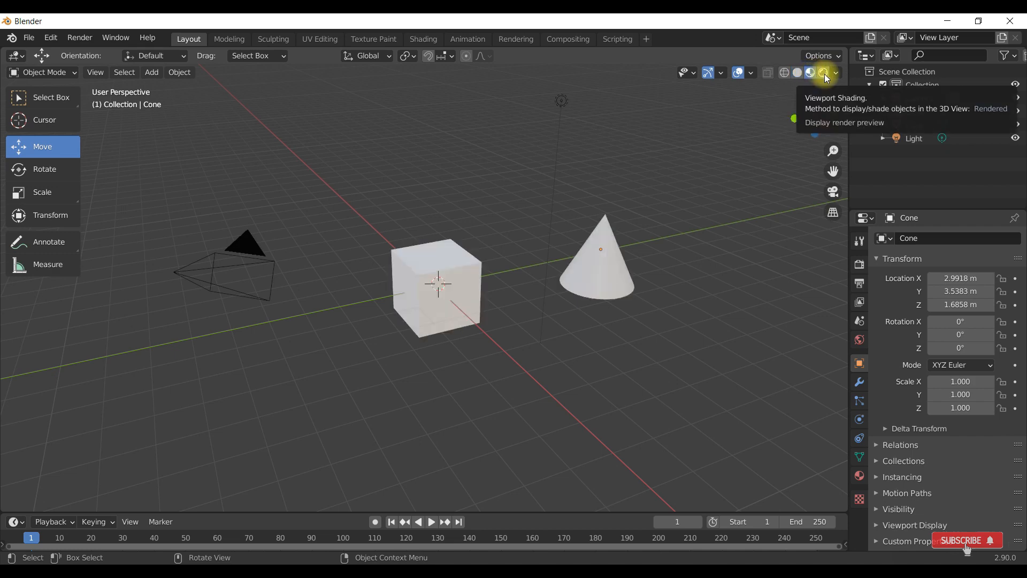
{"action": "left_click", "coordinate": [825, 76]}
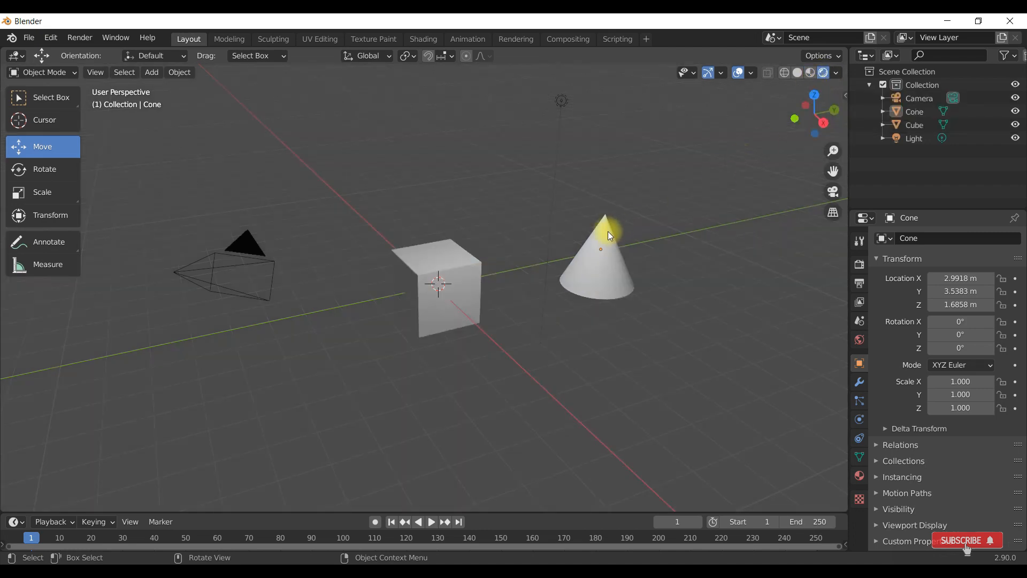
{"action": "left_click", "coordinate": [798, 72]}
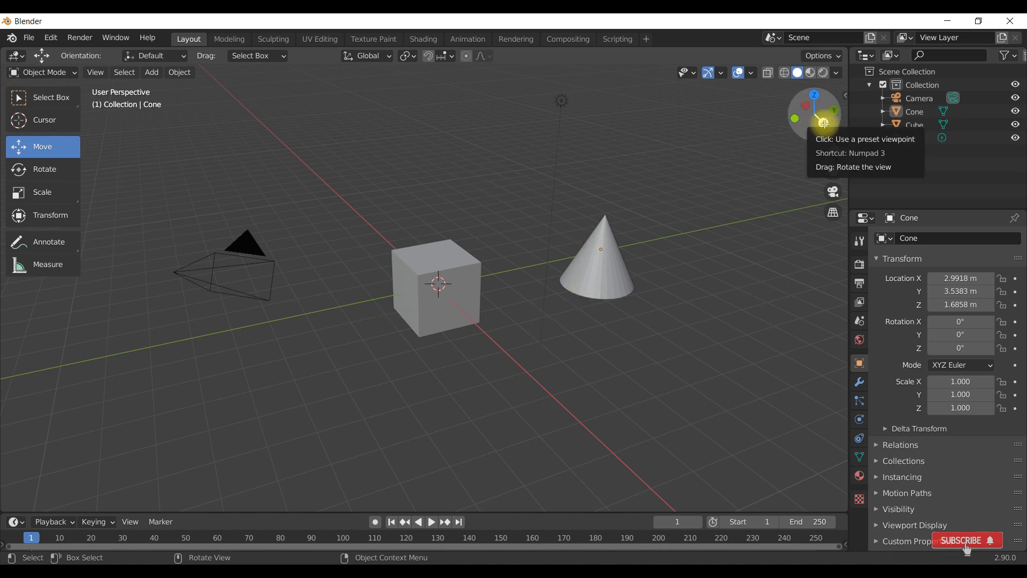
- Orbit around the cube and cone to inspect them from several directions, and zoom out and pan the view
{"action": "left_click_drag", "start_coordinate": [827, 124], "coordinate": [754, 120]}
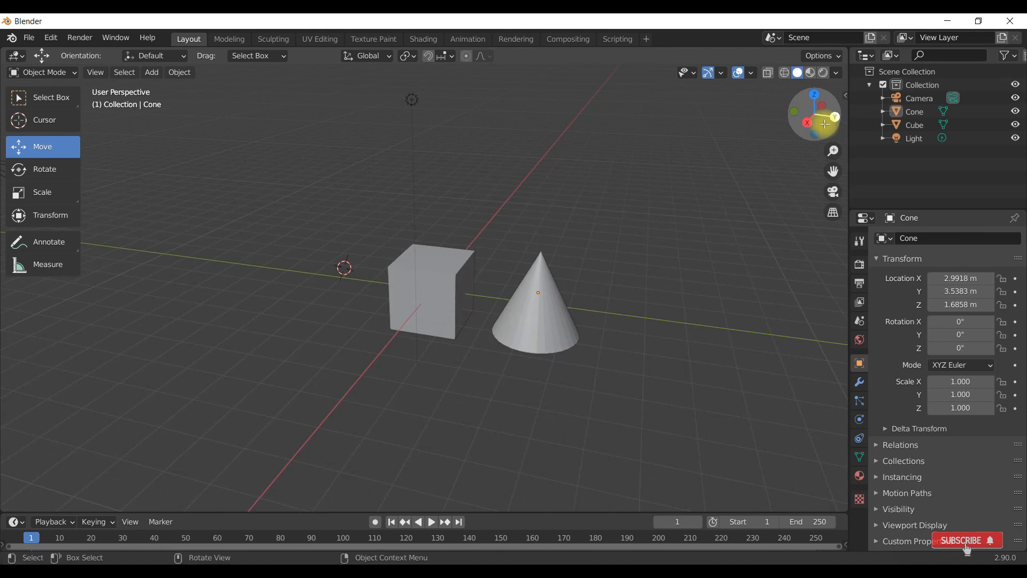
{"action": "left_click_drag", "start_coordinate": [836, 116], "coordinate": [601, 197]}
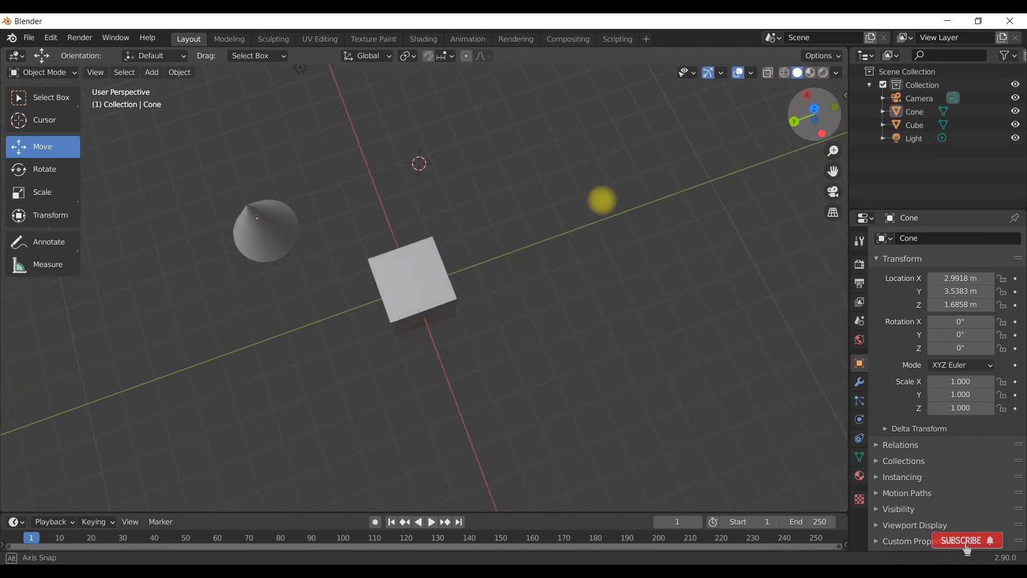
{"action": "left_click_drag", "start_coordinate": [816, 109], "coordinate": [642, 493]}
{"action": "middle_click_drag", "start_coordinate": [598, 468], "coordinate": [765, 428]}
{"action": "left_click_drag", "start_coordinate": [765, 428], "coordinate": [181, 473]}
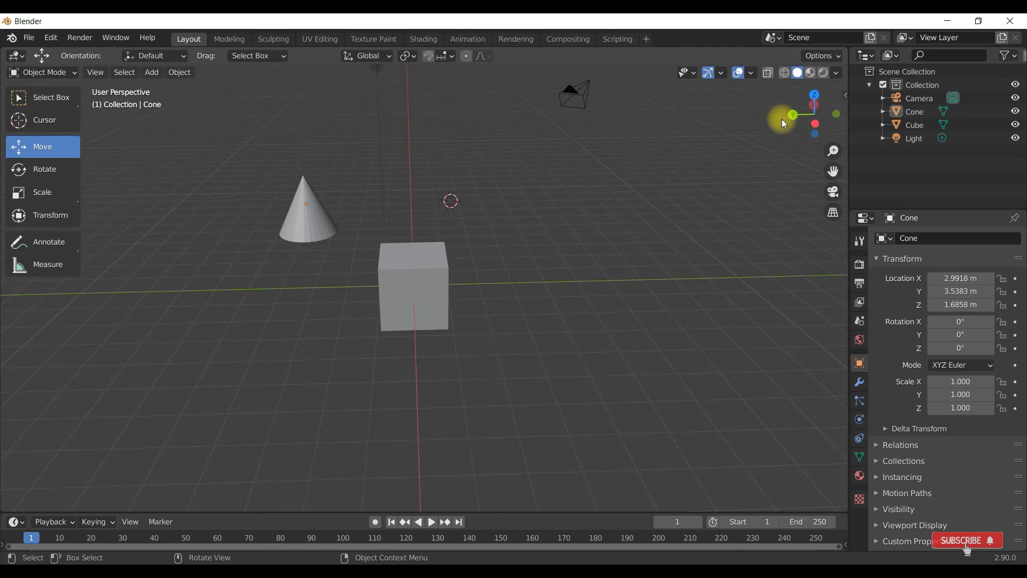
{"action": "left_click_drag", "start_coordinate": [789, 110], "coordinate": [53, 73]}
{"action": "left_click_drag", "start_coordinate": [814, 135], "coordinate": [720, 165]}
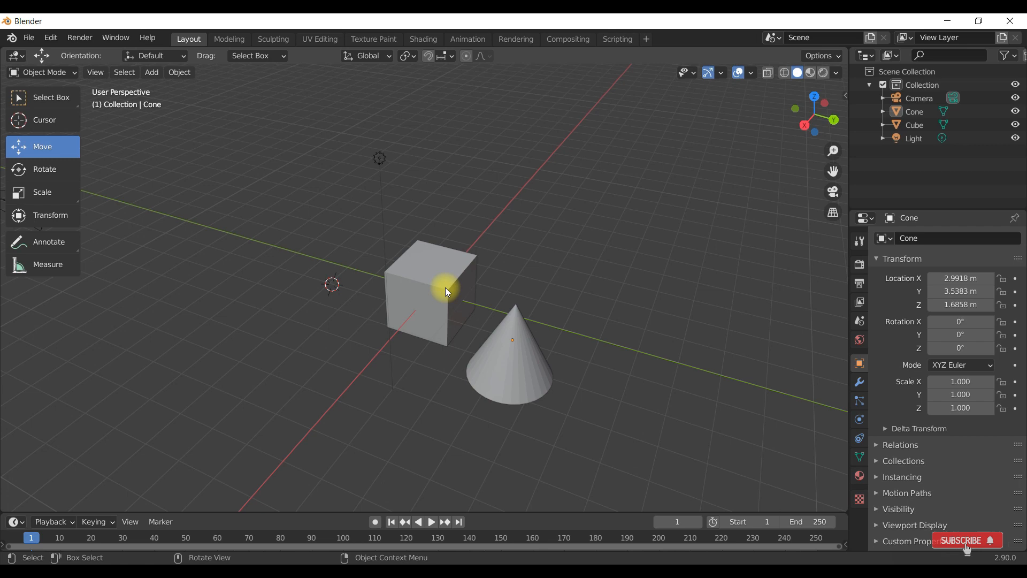
{"action": "middle_click_drag", "start_coordinate": [448, 291], "coordinate": [480, 261]}
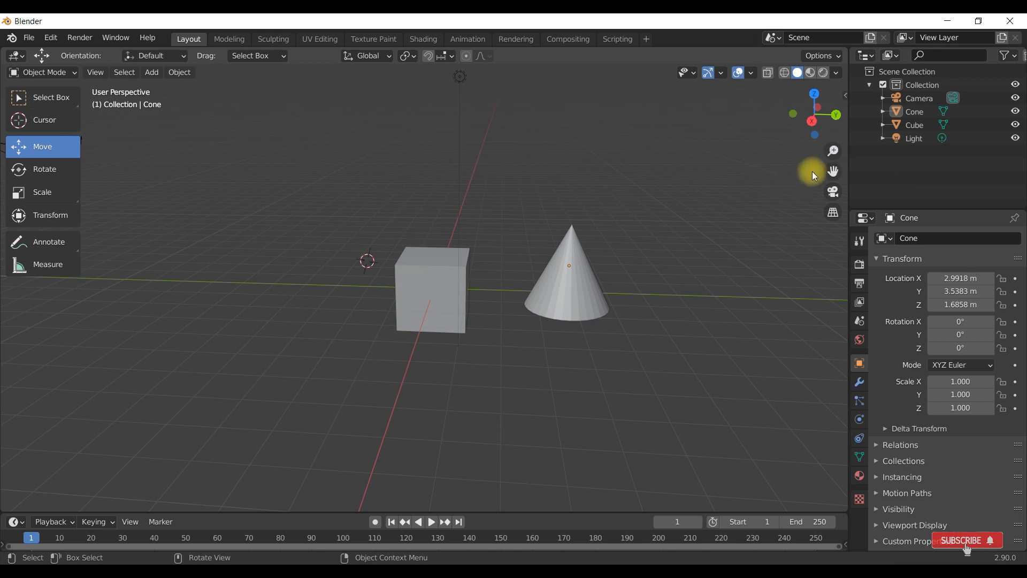
{"action": "mouse_move", "coordinate": [835, 152]}
{"action": "left_mouse_down"}
{"action": "mouse_move", "coordinate": [833, 191]}
{"action": "mouse_move", "coordinate": [832, 93]}
{"action": "mouse_move", "coordinate": [827, 171]}
{"action": "mouse_move", "coordinate": [833, 161]}
{"action": "left_mouse_up"}
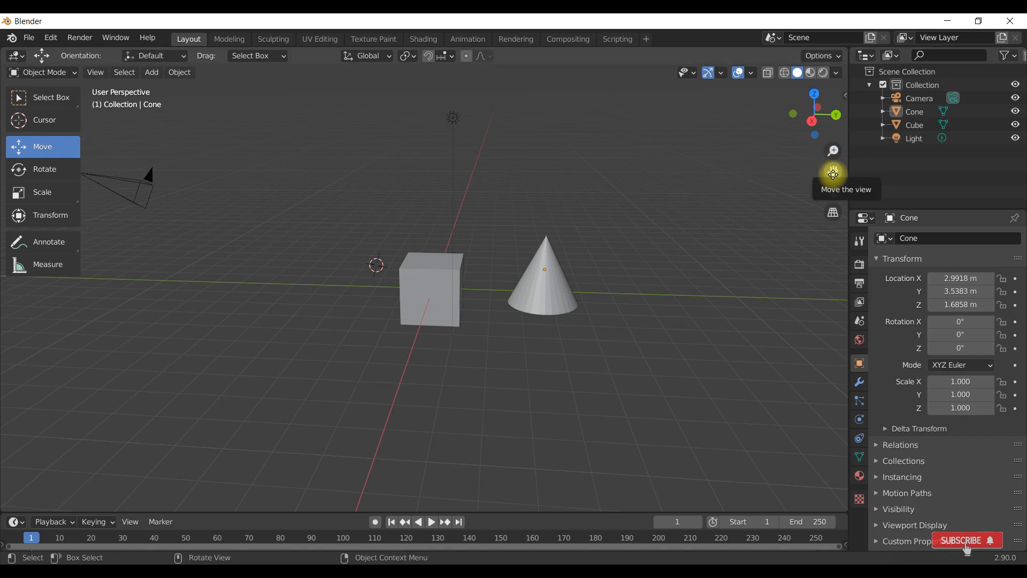
{"action": "left_click_drag", "start_coordinate": [833, 174], "coordinate": [6, 173]}
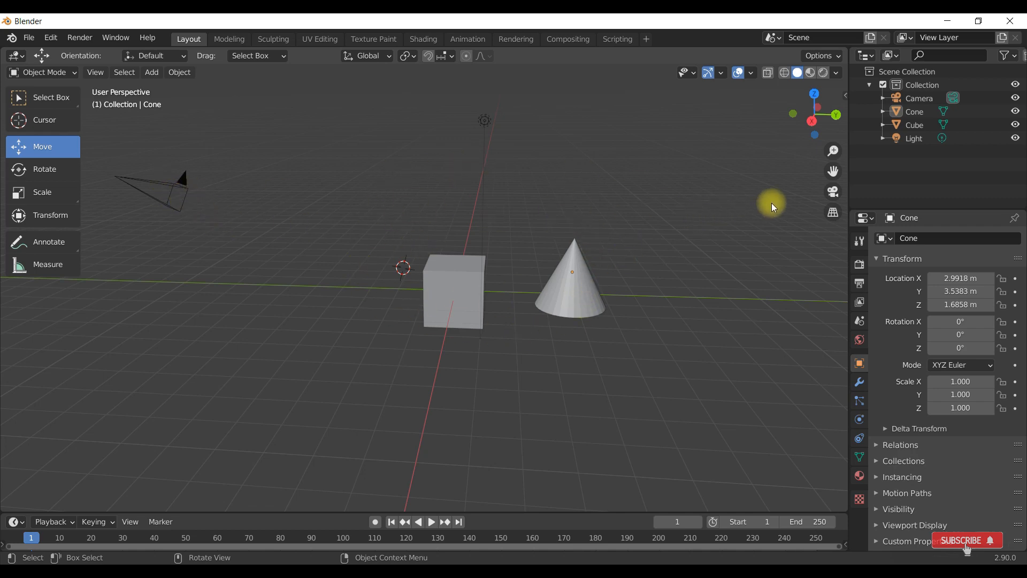
- Look through the camera and return to the user view, and switch the projection to orthographic and back to perspective
{"action": "left_click", "coordinate": [831, 194]}
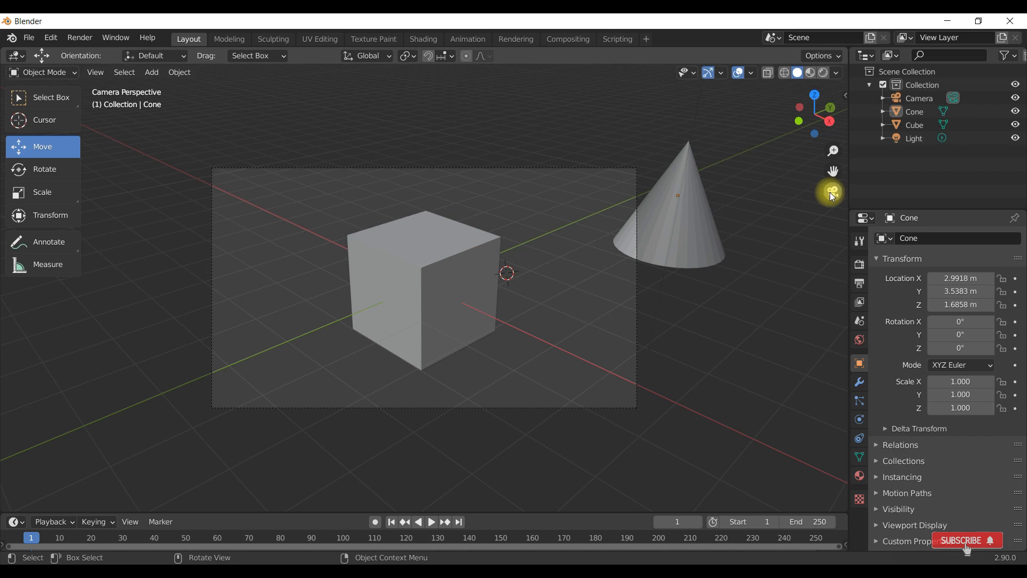
{"action": "left_click", "coordinate": [832, 195]}
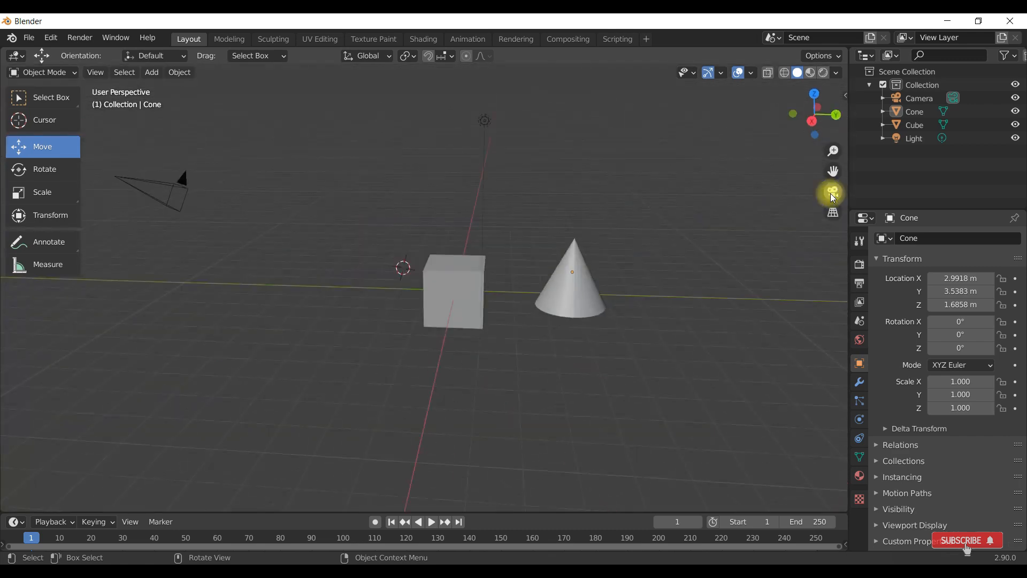
{"action": "key", "text": "F9"}
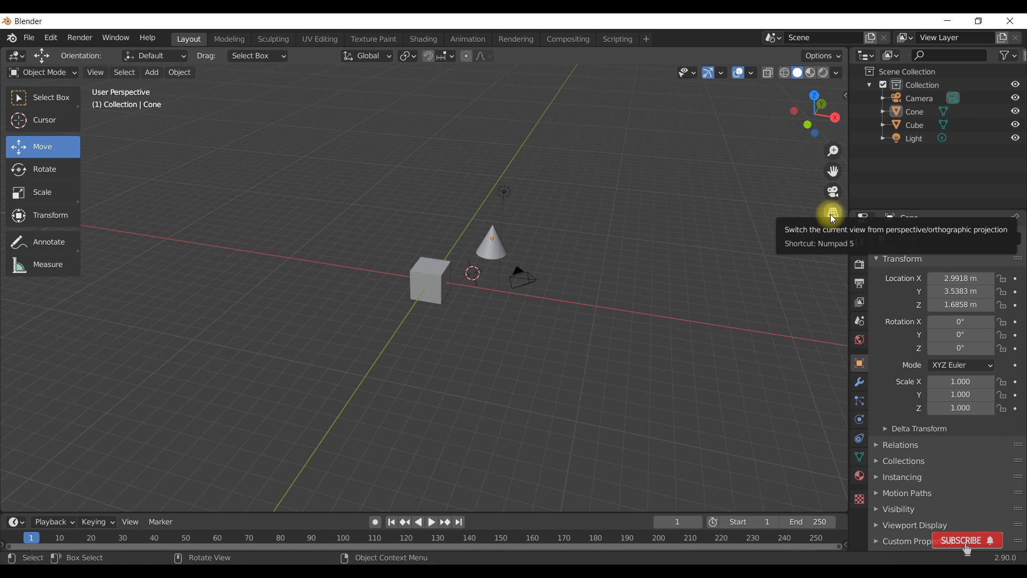
{"action": "left_click", "coordinate": [833, 217]}
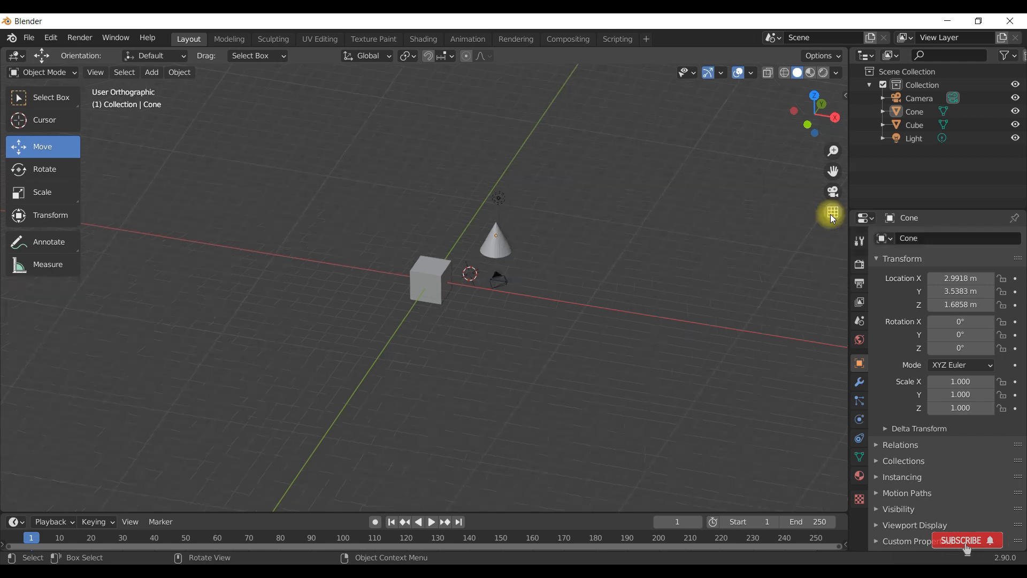
{"action": "left_click", "coordinate": [833, 213]}
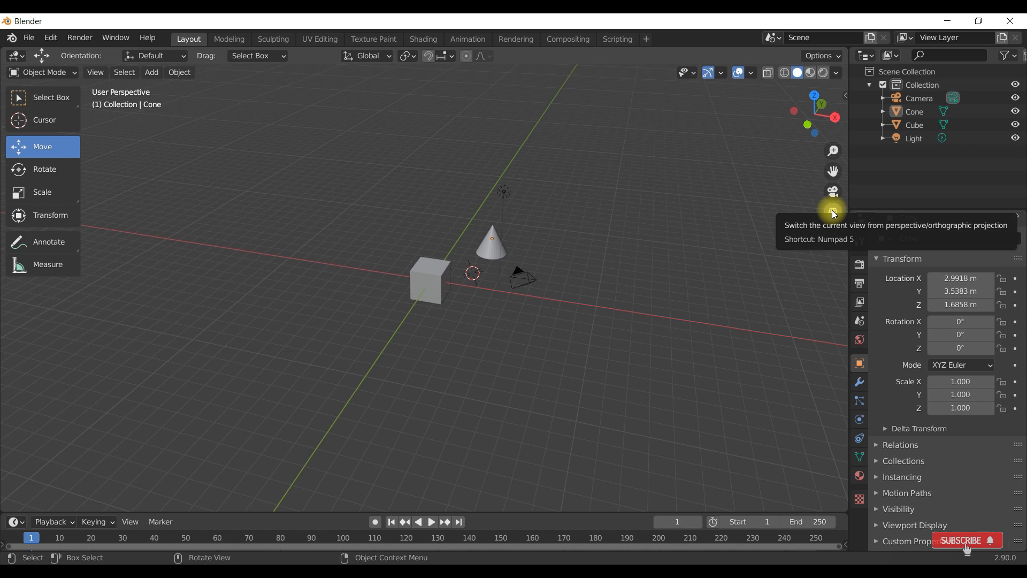
- Switch the view between orthographic and perspective projection, and compare the cube and cone from a lower viewing angle
{"action": "left_click", "coordinate": [834, 213]}
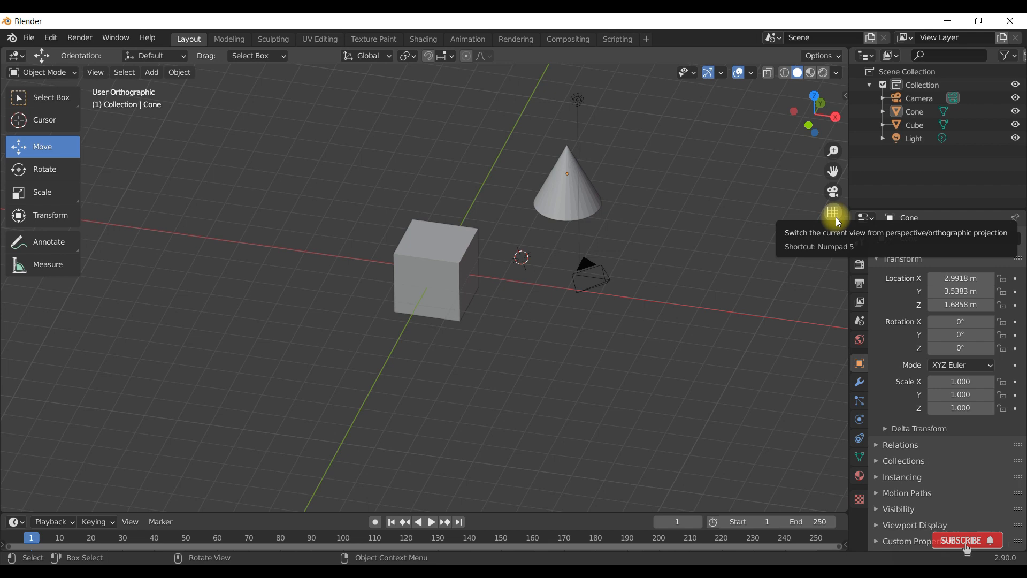
{"action": "left_click", "coordinate": [836, 218]}
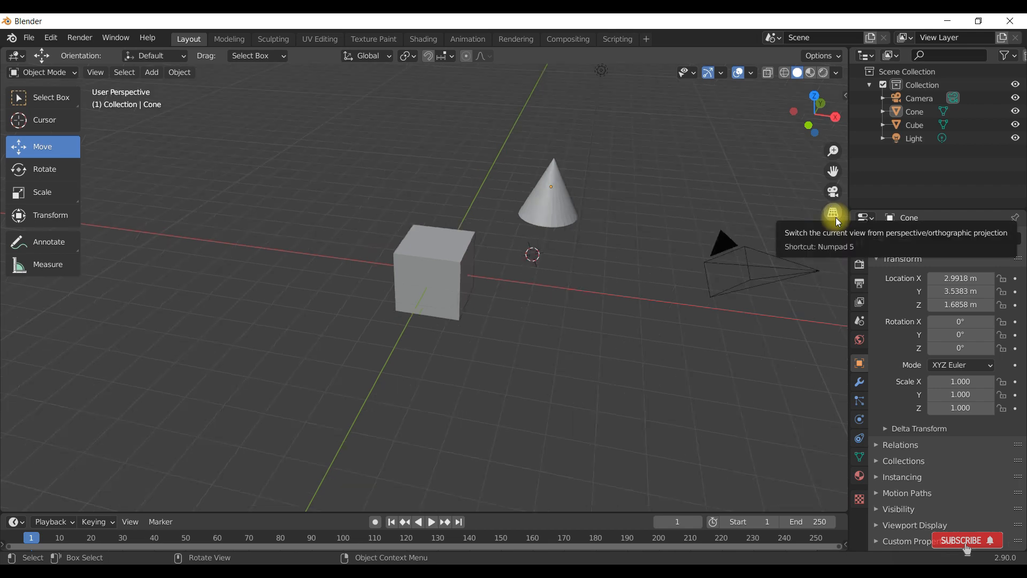
{"action": "middle_click_drag", "start_coordinate": [670, 303], "coordinate": [666, 280]}
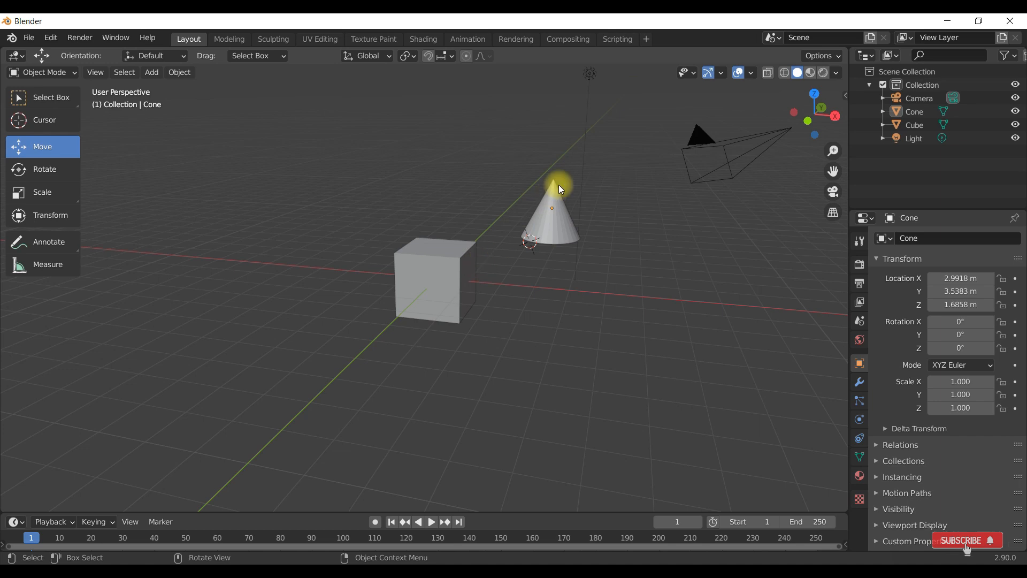
{"action": "left_click", "coordinate": [834, 215]}
{"action": "left_click", "coordinate": [834, 215]}
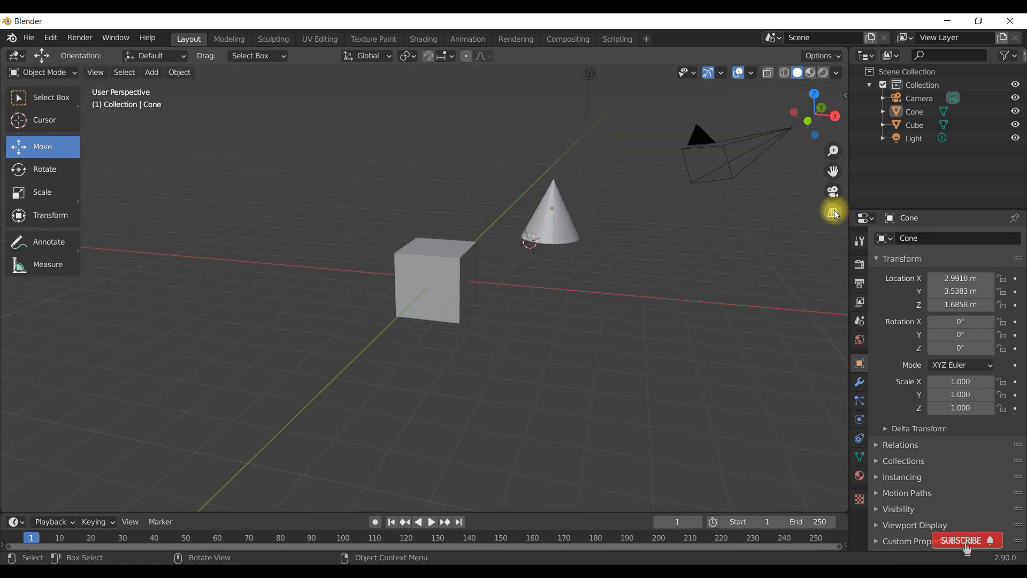
- Compare the cube close up in orthographic and perspective projection, ending in orthographic
{"action": "left_click", "coordinate": [834, 213]}
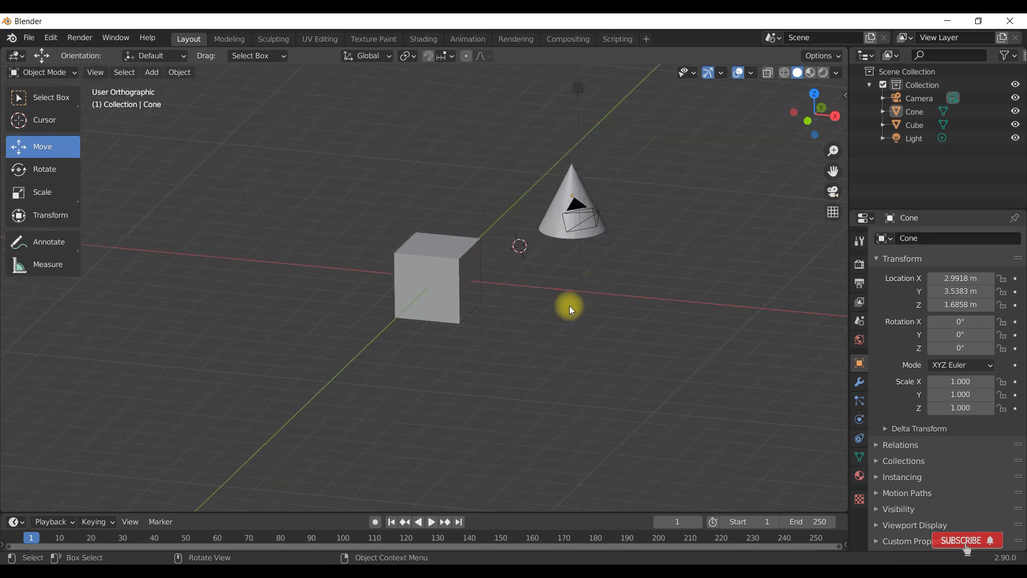
{"action": "middle_click_drag", "start_coordinate": [570, 307], "coordinate": [522, 215]}
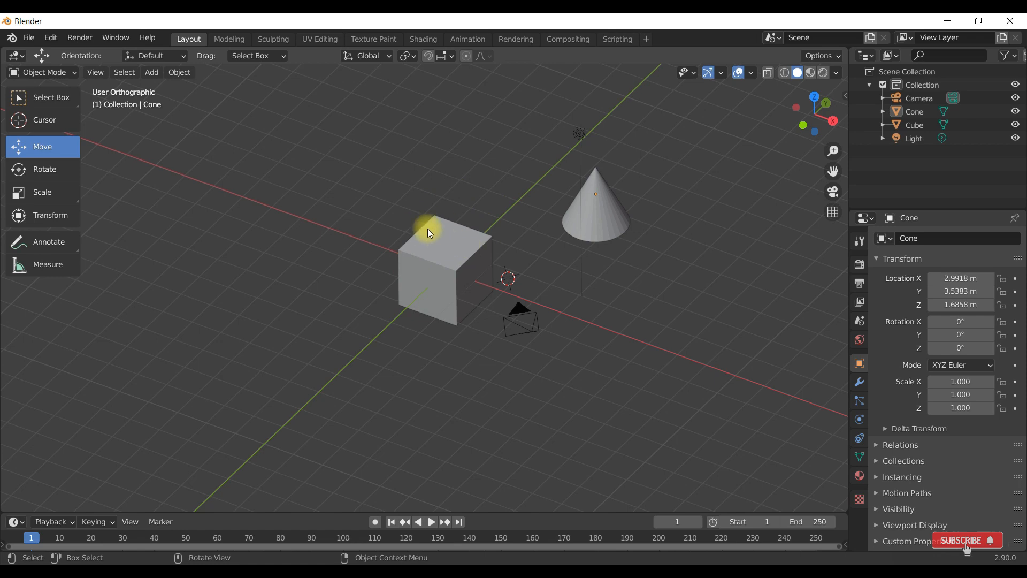
{"action": "scroll", "coordinate": [435, 238], "scroll_direction": "up", "scroll_amount": 5}
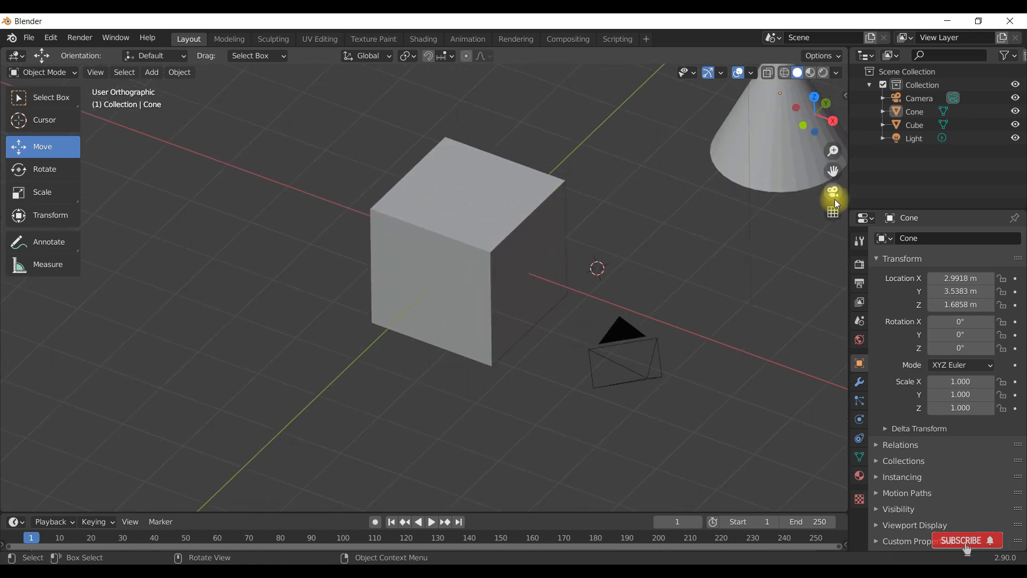
{"action": "left_click", "coordinate": [833, 213]}
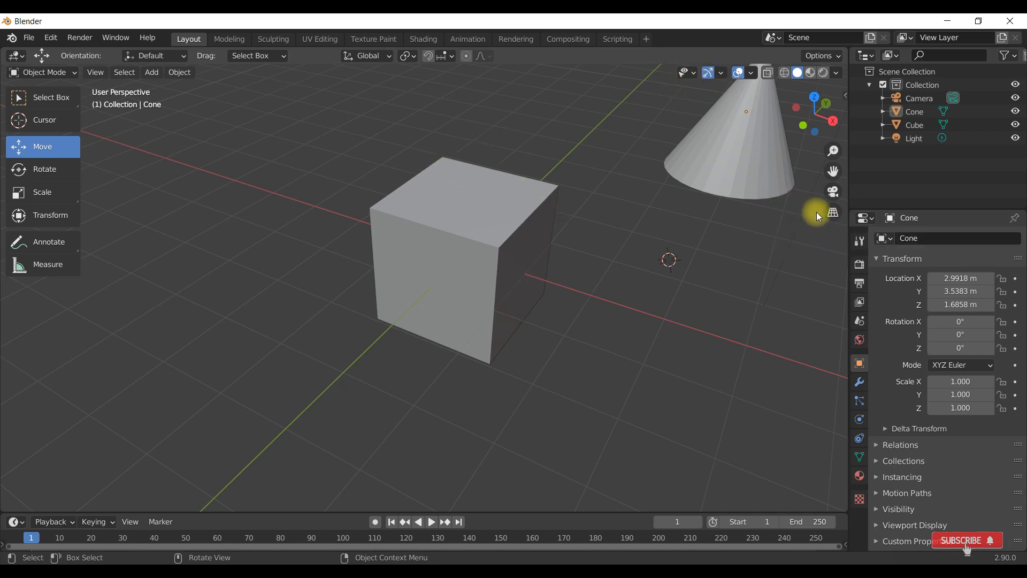
{"action": "left_click", "coordinate": [831, 213]}
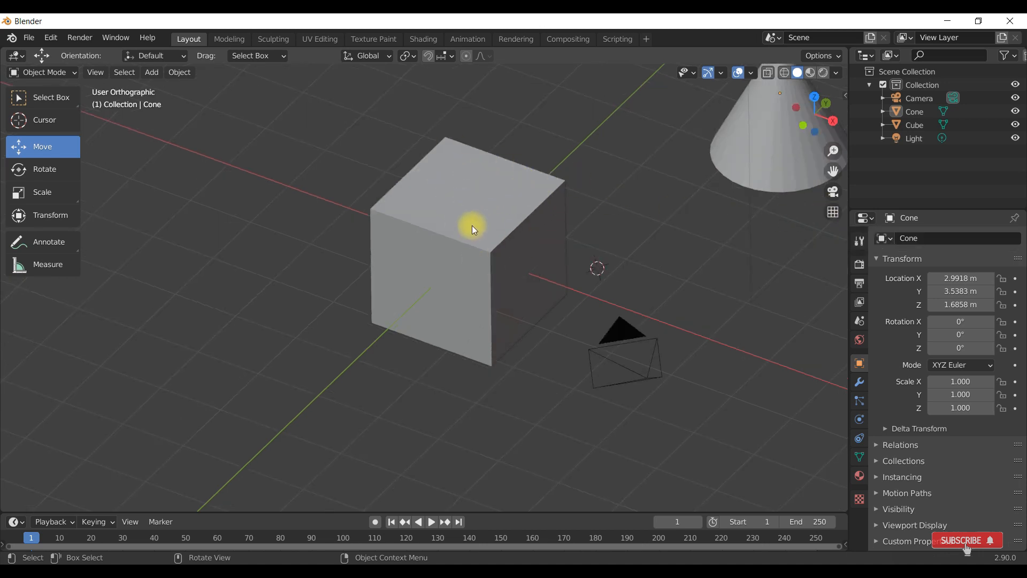
- Inspect the cube from other angles in orthographic projection, and return to perspective for a wider view including the cone
{"action": "middle_click_drag", "start_coordinate": [471, 226], "coordinate": [449, 205]}
{"action": "middle_click_drag", "start_coordinate": [492, 240], "coordinate": [445, 265]}
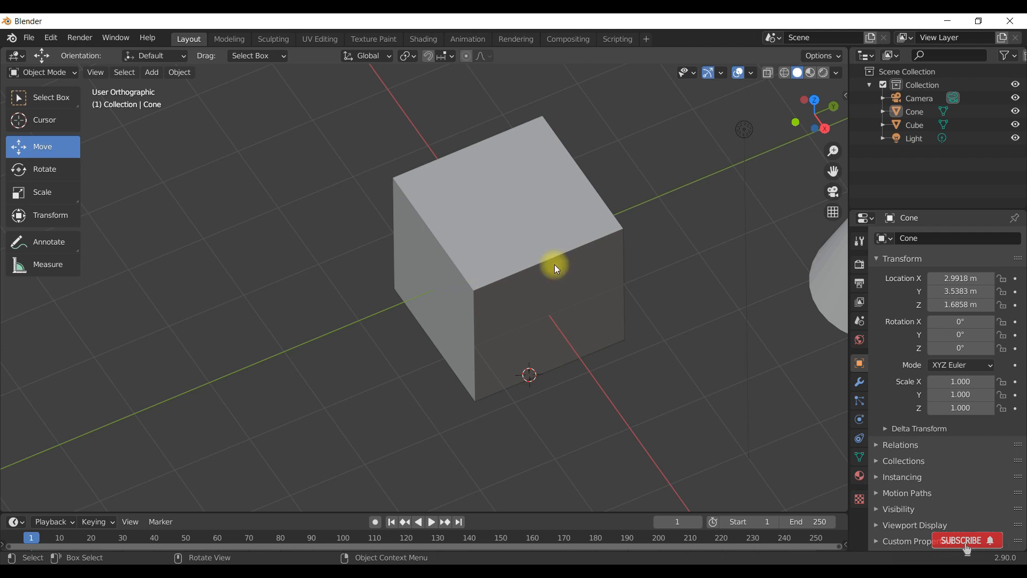
{"action": "left_click", "coordinate": [833, 214]}
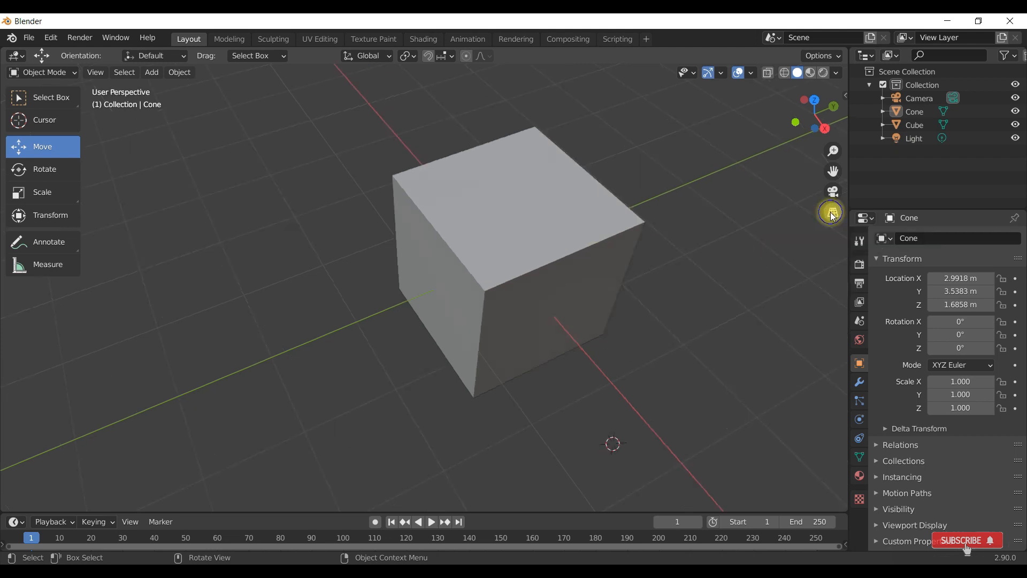
{"action": "scroll", "coordinate": [567, 242], "scroll_direction": "down", "scroll_amount": 6}
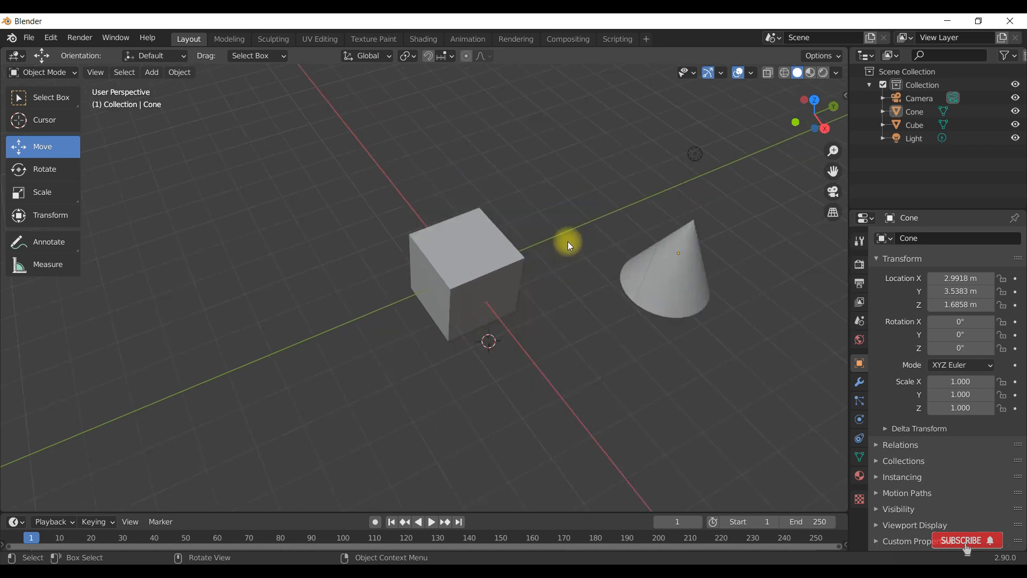
{"action": "middle_click_drag", "start_coordinate": [525, 275], "coordinate": [491, 216]}
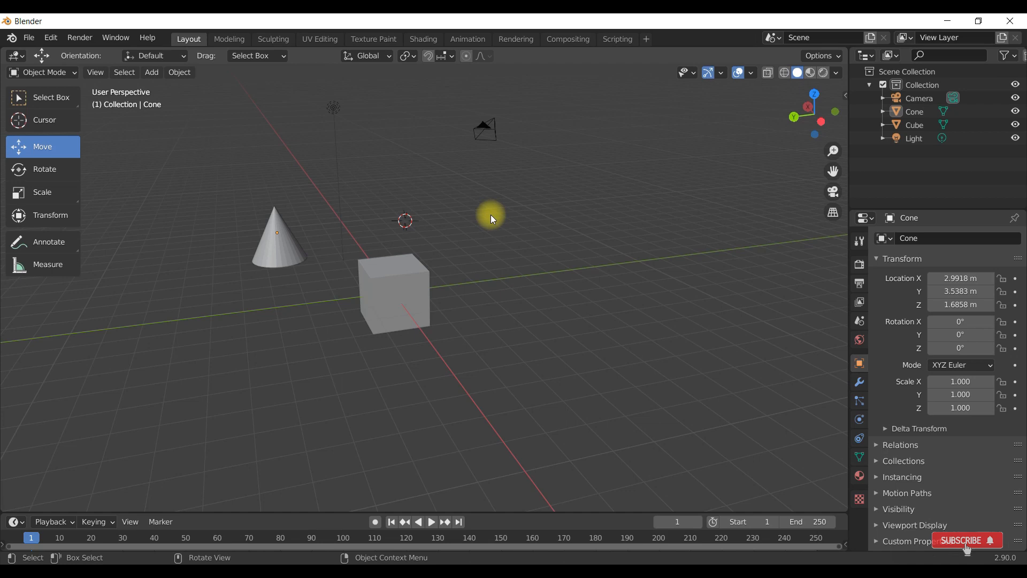
- Select the camera, cone, cube and light one after another in the Outliner, and clear the selection
{"action": "key", "text": "F9"}
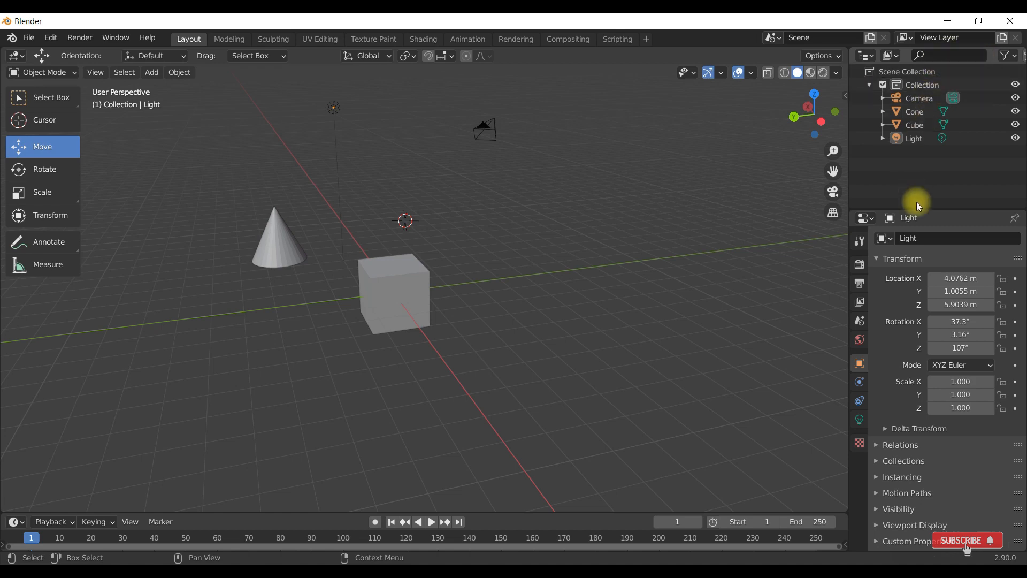
{"action": "key", "text": "F9"}
{"action": "left_click", "coordinate": [920, 100]}
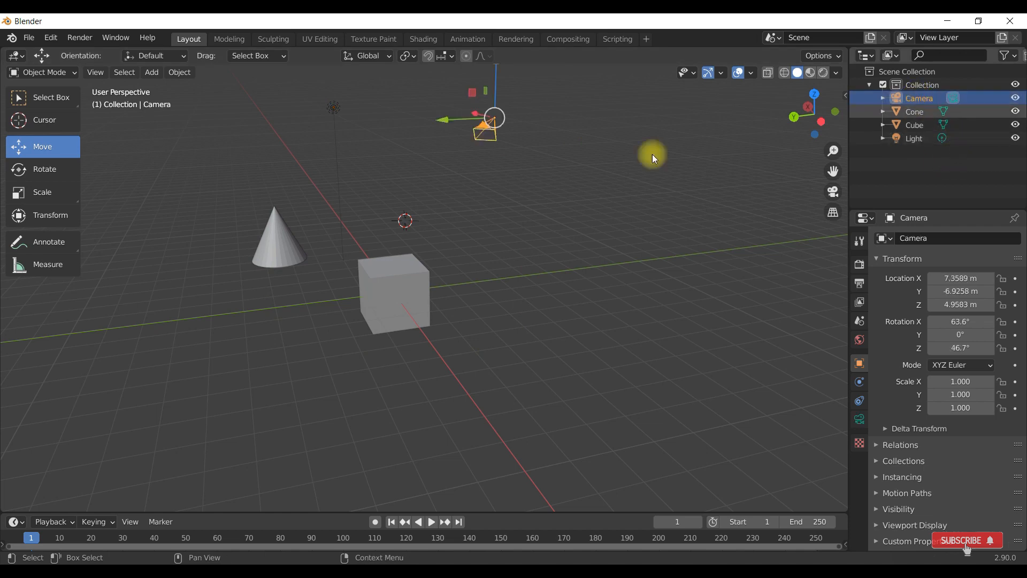
{"action": "left_click", "coordinate": [921, 112]}
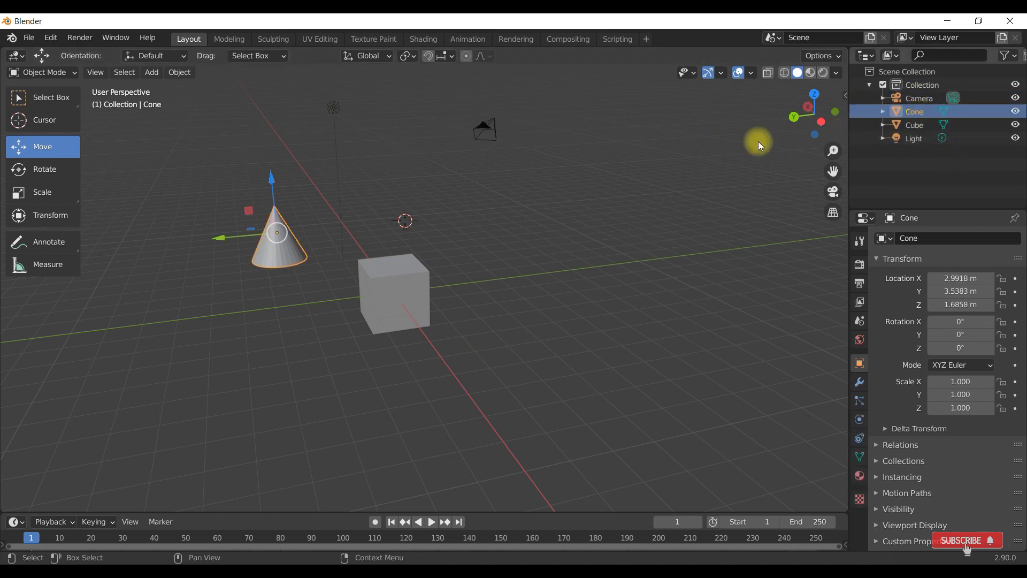
{"action": "left_click", "coordinate": [916, 124]}
{"action": "left_click", "coordinate": [911, 139]}
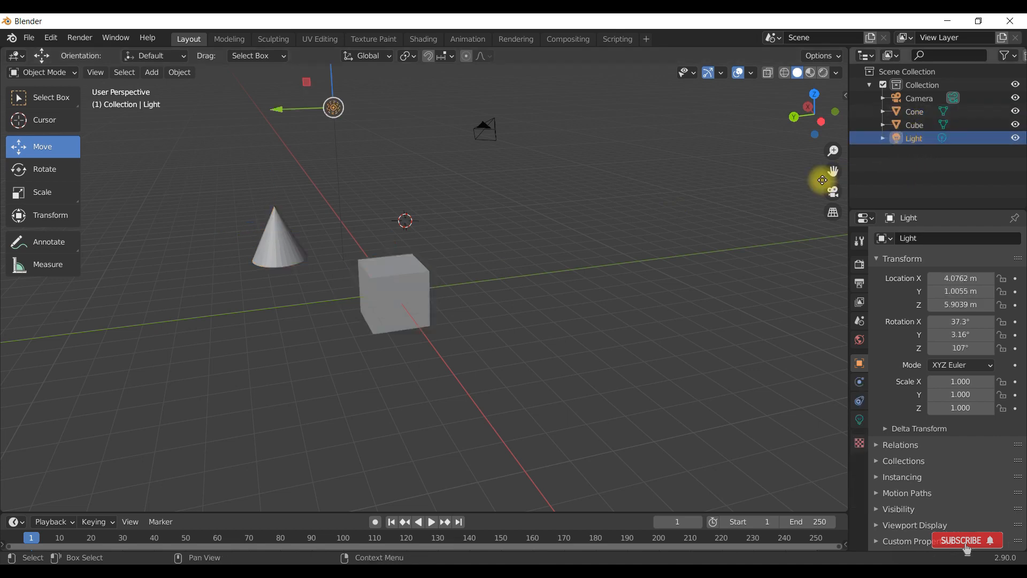
{"action": "left_click", "coordinate": [935, 184]}
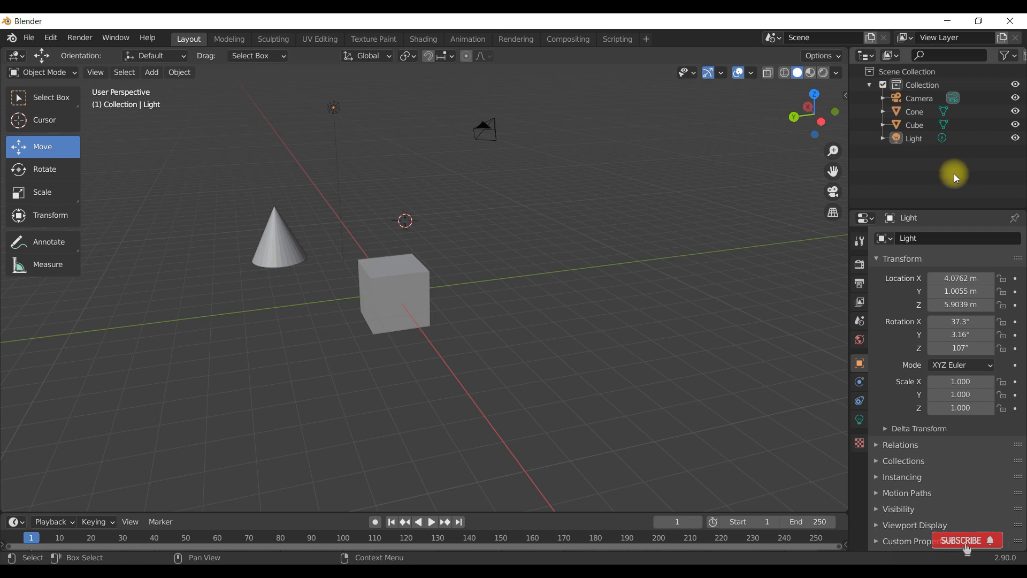
{"action": "key", "text": "F9"}
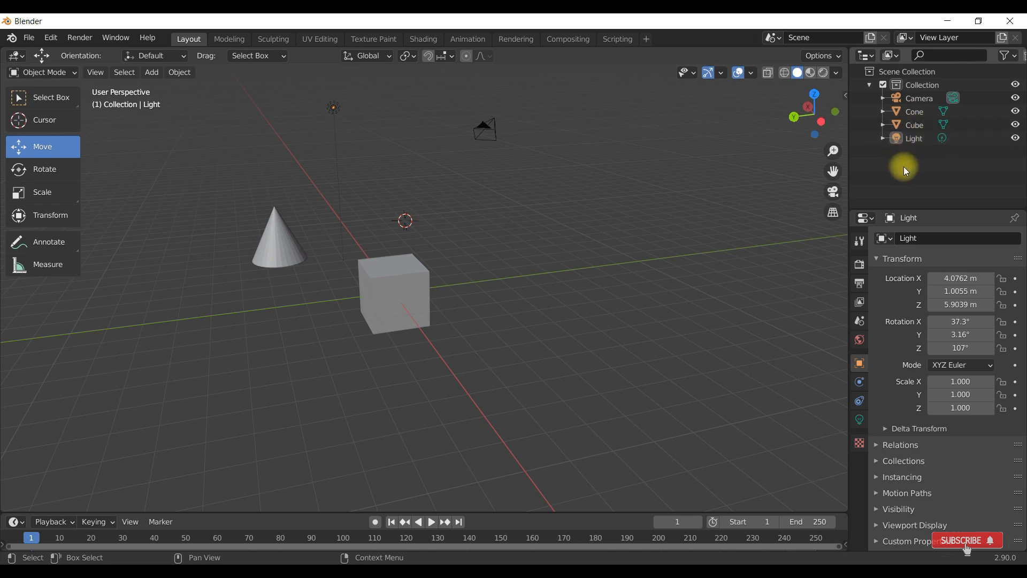
{"action": "key", "text": "F9"}
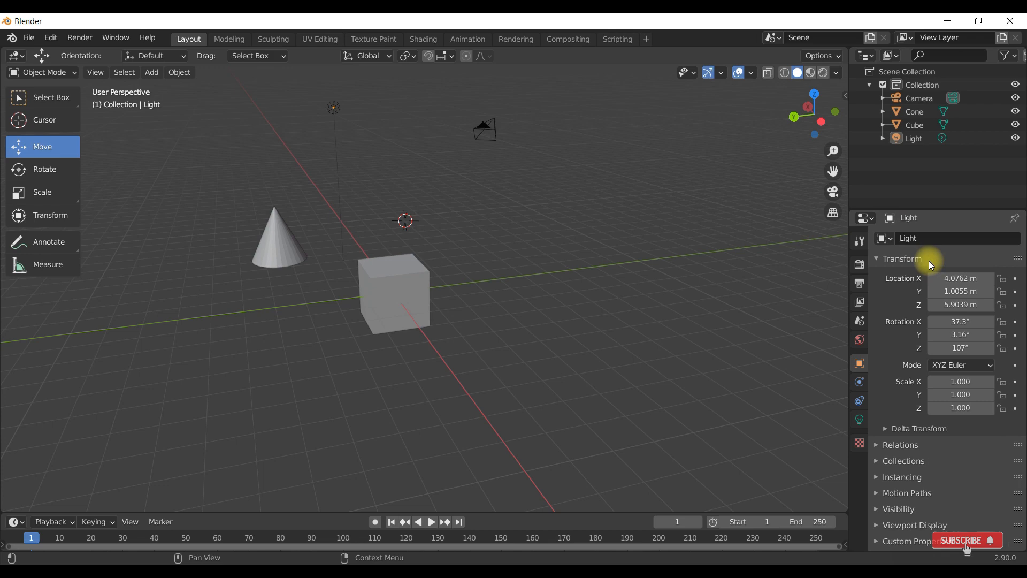
{"action": "key", "text": "F9"}
{"action": "key", "text": "F9"}
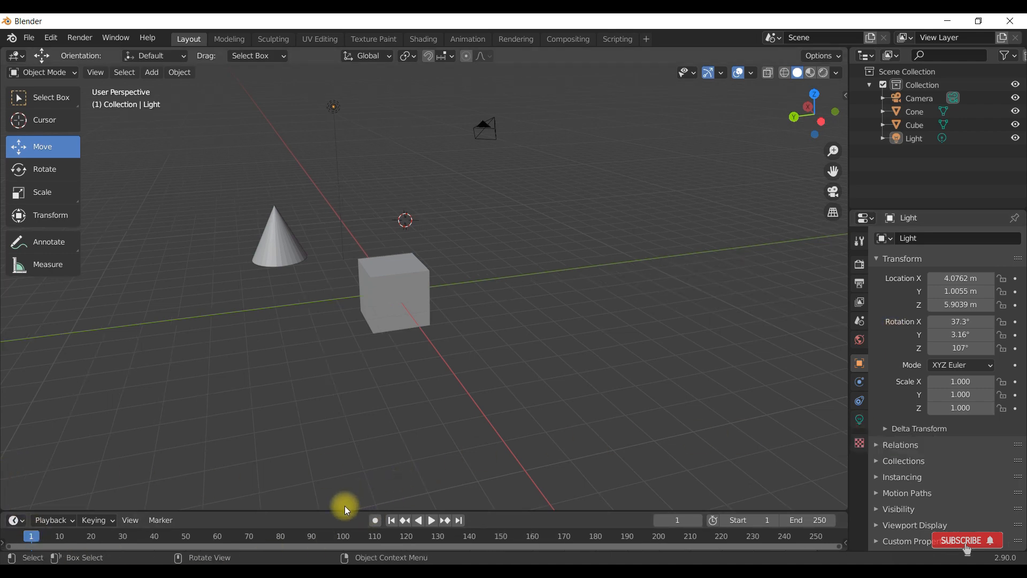
- Enlarge the timeline area by raising its border with the 3D viewport, and view the cube and cone from the other side
{"action": "left_click_drag", "start_coordinate": [338, 510], "coordinate": [339, 478]}
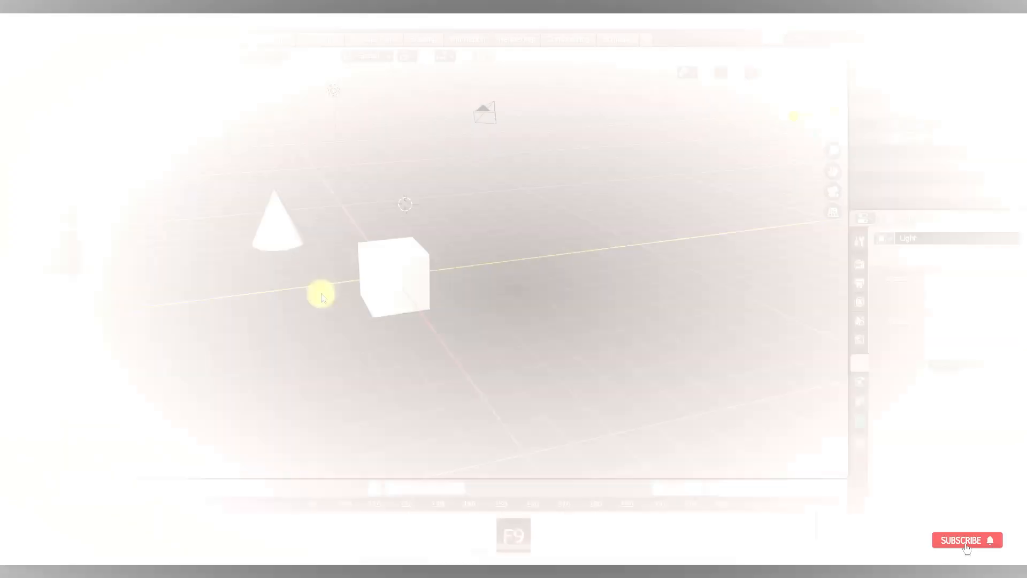
{"action": "key", "text": "F9"}
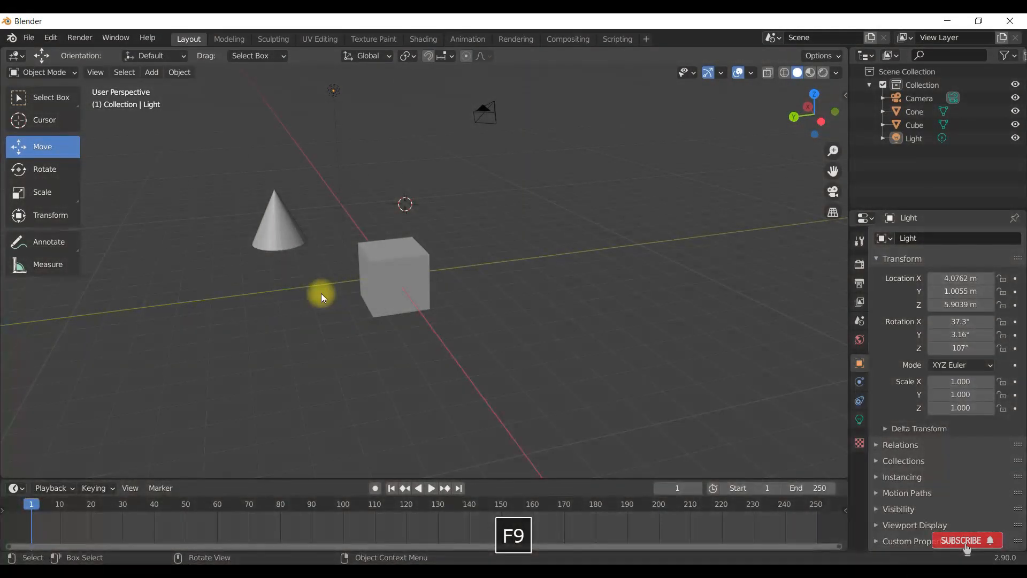
{"action": "middle_click_drag", "start_coordinate": [274, 264], "coordinate": [550, 271]}
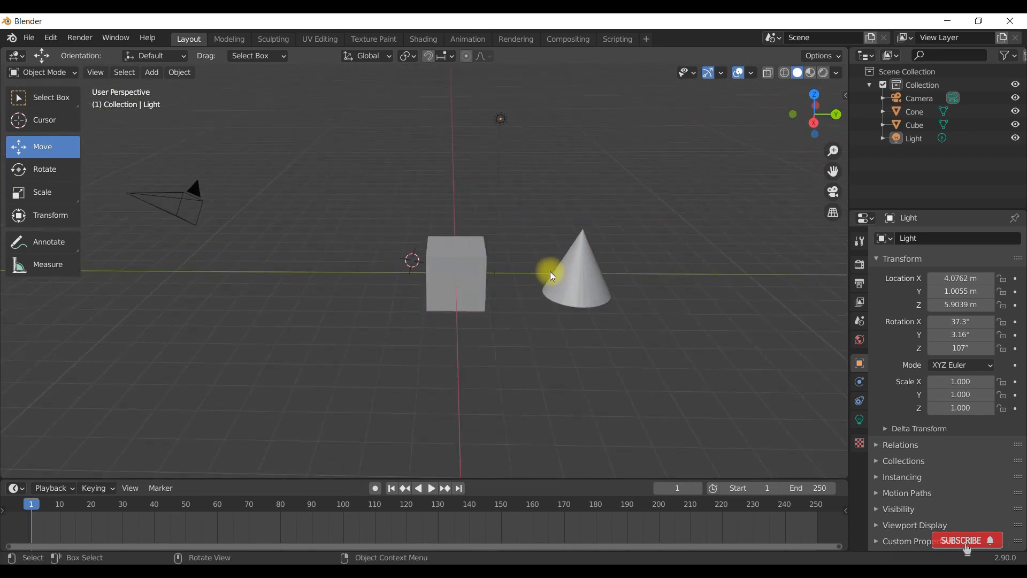
{"action": "key", "text": "F9"}
{"action": "key", "text": "F9"}
{"action": "key", "text": "F9"}
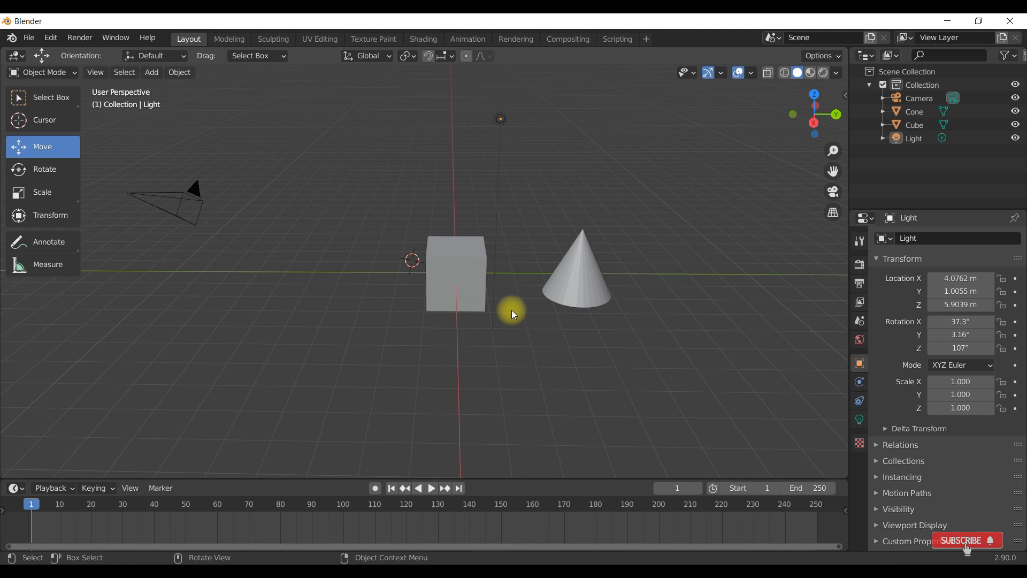